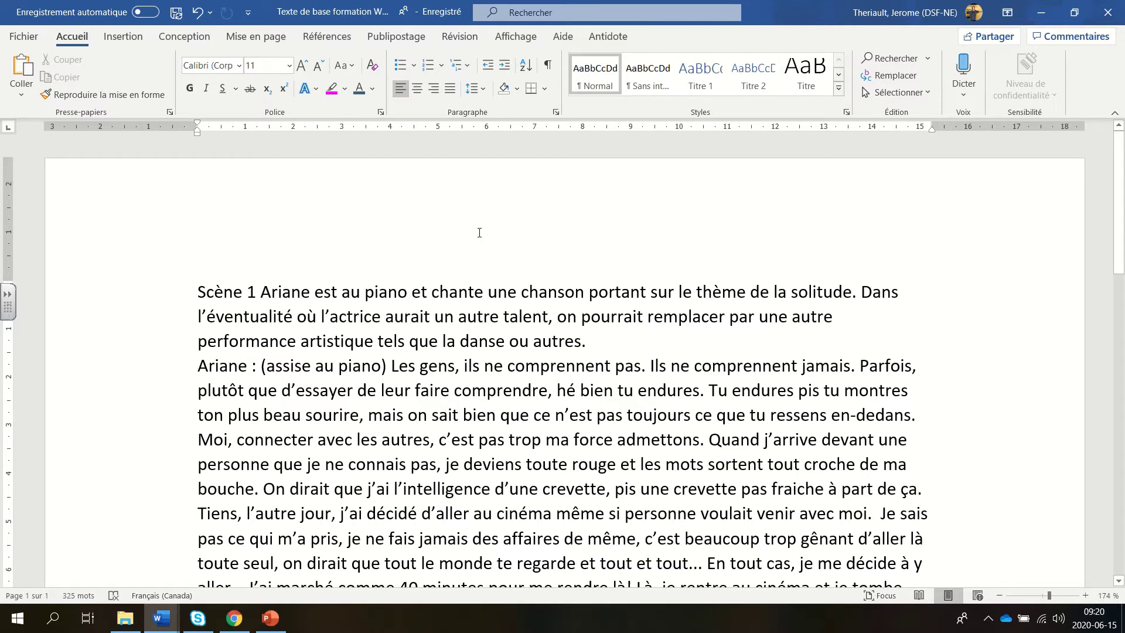
# Step: Try bold, italic and underline in turn on the word "Ariane" after "Scène 1", removing each format again
pyautogui.moveTo(311, 299); pyautogui.dragTo(263, 297)
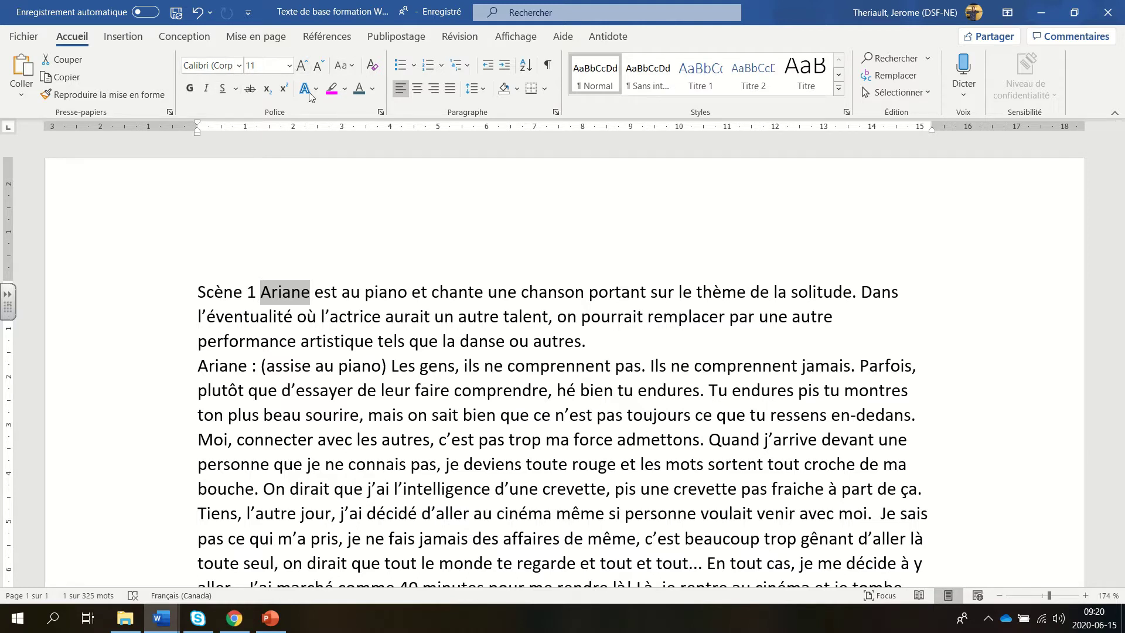
pyautogui.click(190, 92)
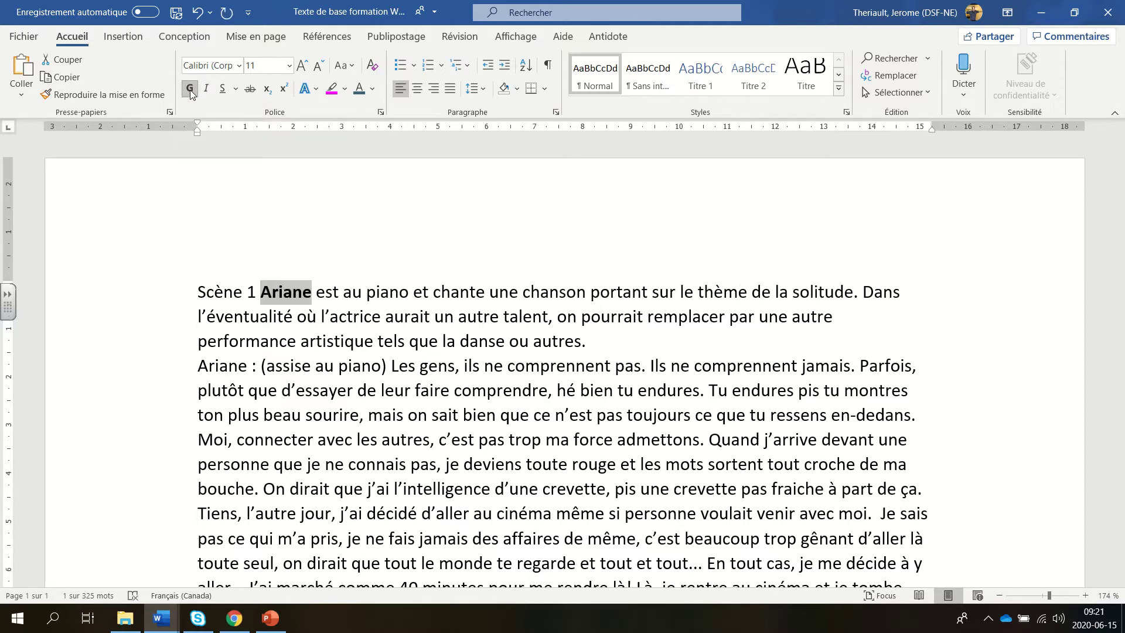
pyautogui.click(190, 90)
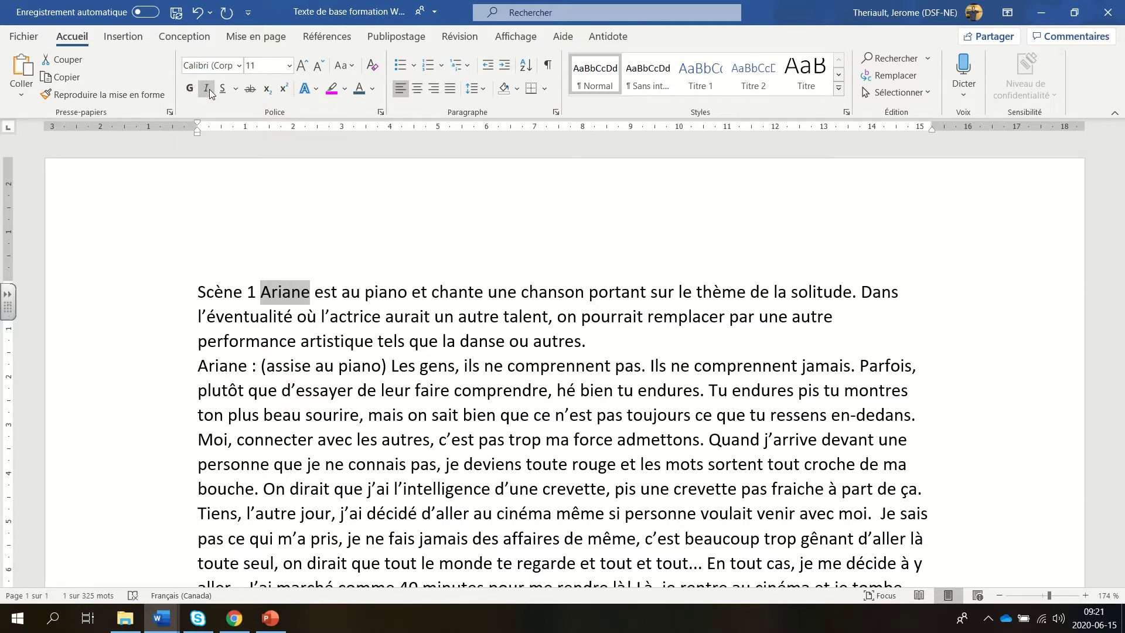
pyautogui.click(208, 91)
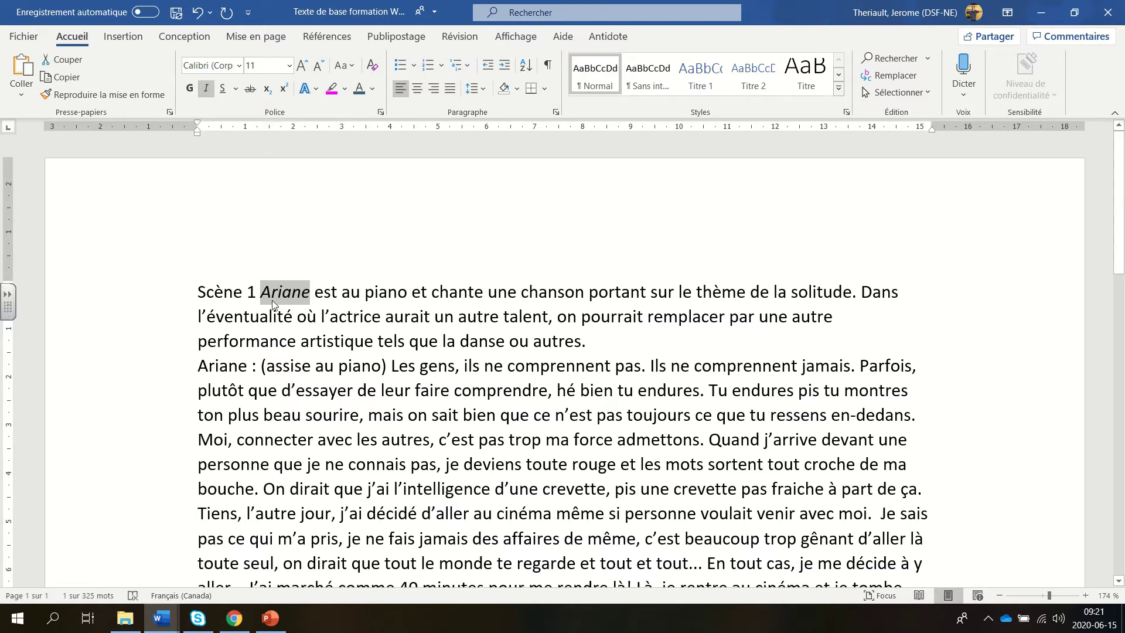
pyautogui.click(209, 89)
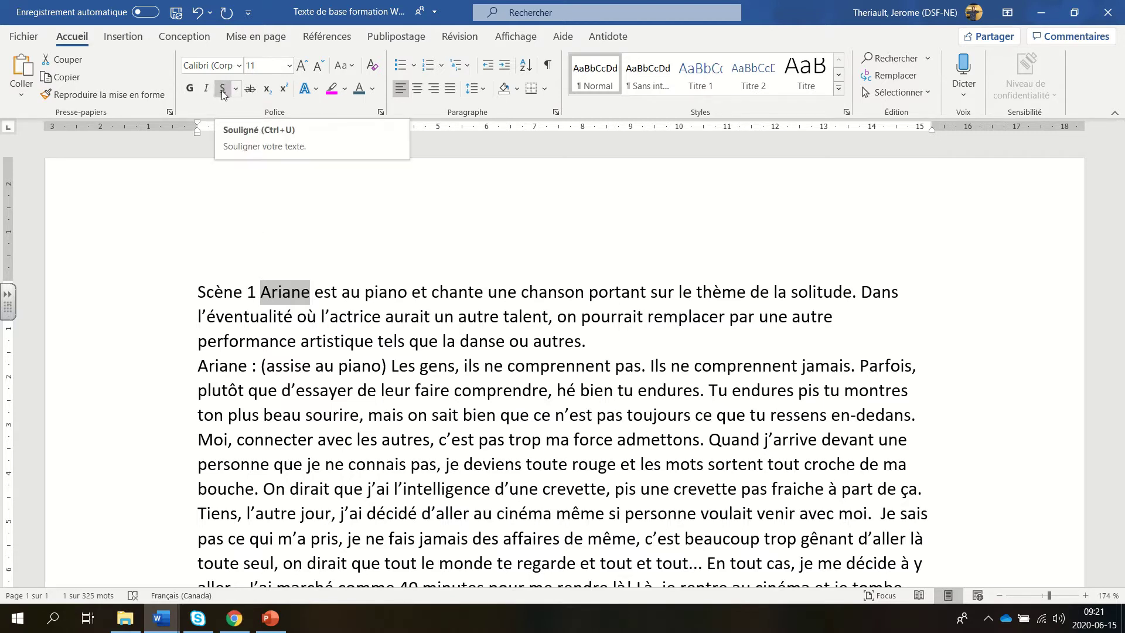
pyautogui.click(223, 91)
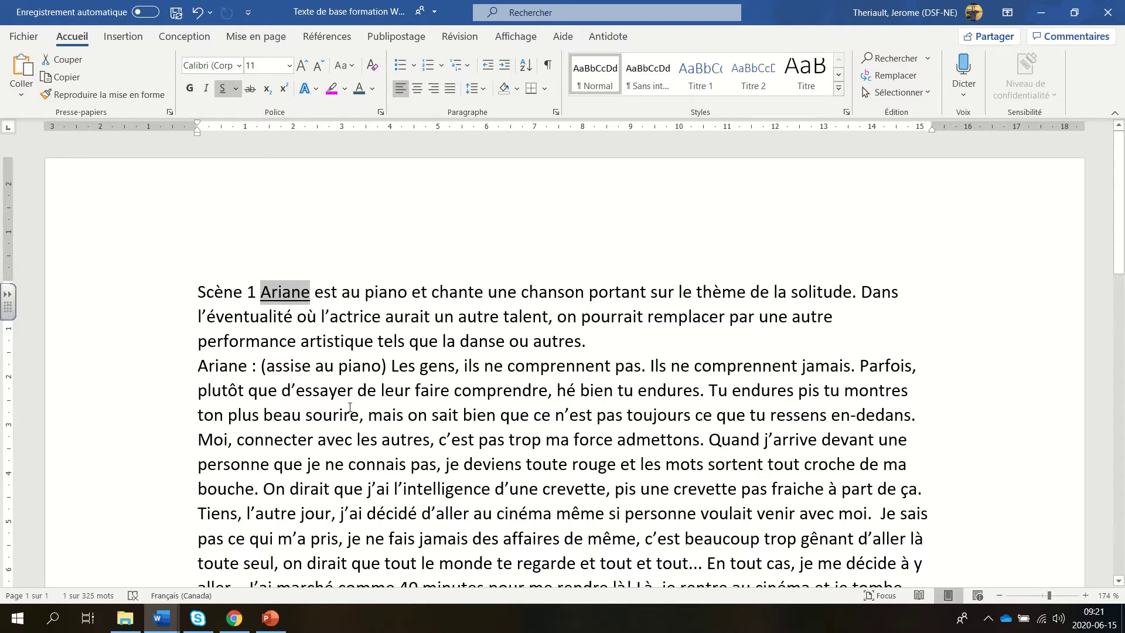
pyautogui.click(222, 89)
pyautogui.click(422, 339)
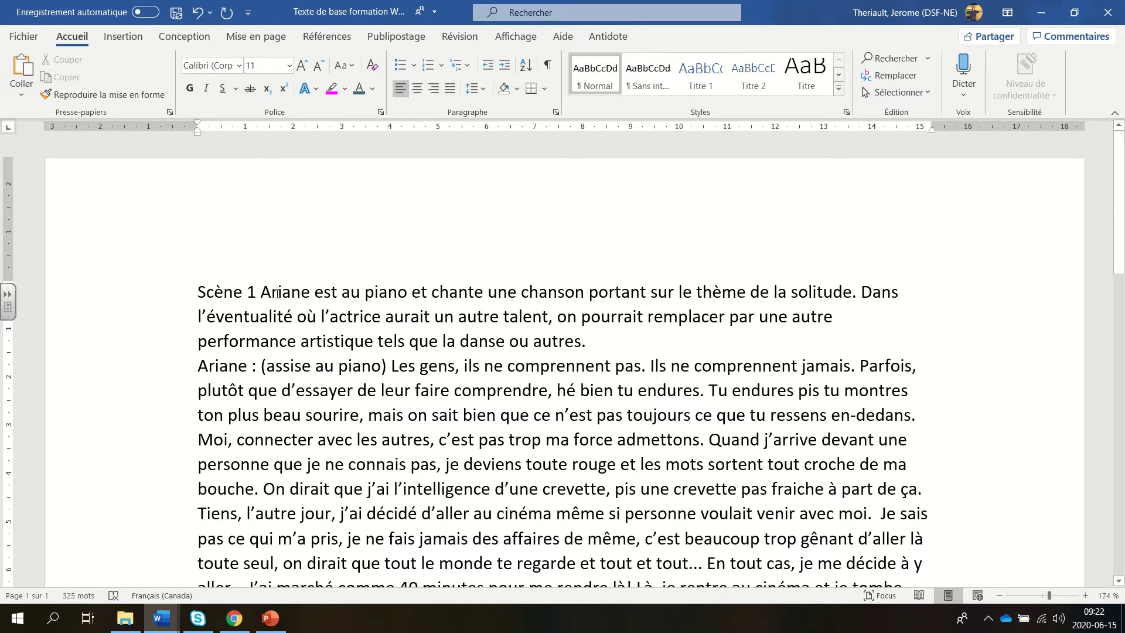
# Step: Change the font of the word "Ariane" after "Scène 1" to Bauhaus 93
pyautogui.moveTo(261, 293); pyautogui.dragTo(310, 293)
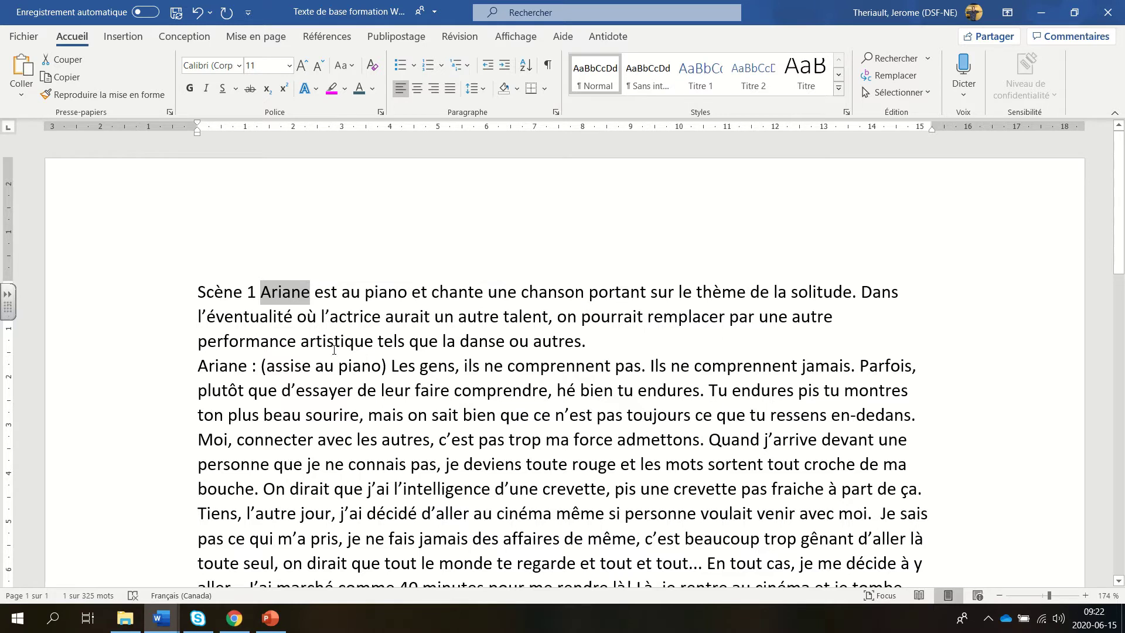
pyautogui.click(273, 296)
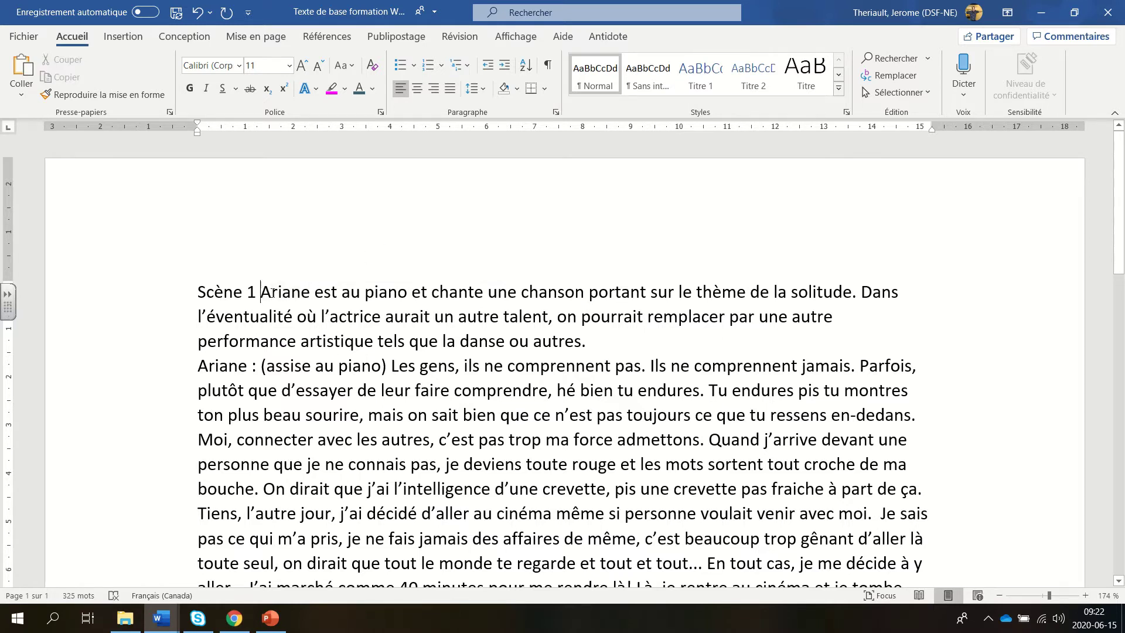
pyautogui.moveTo(261, 293); pyautogui.dragTo(310, 296)
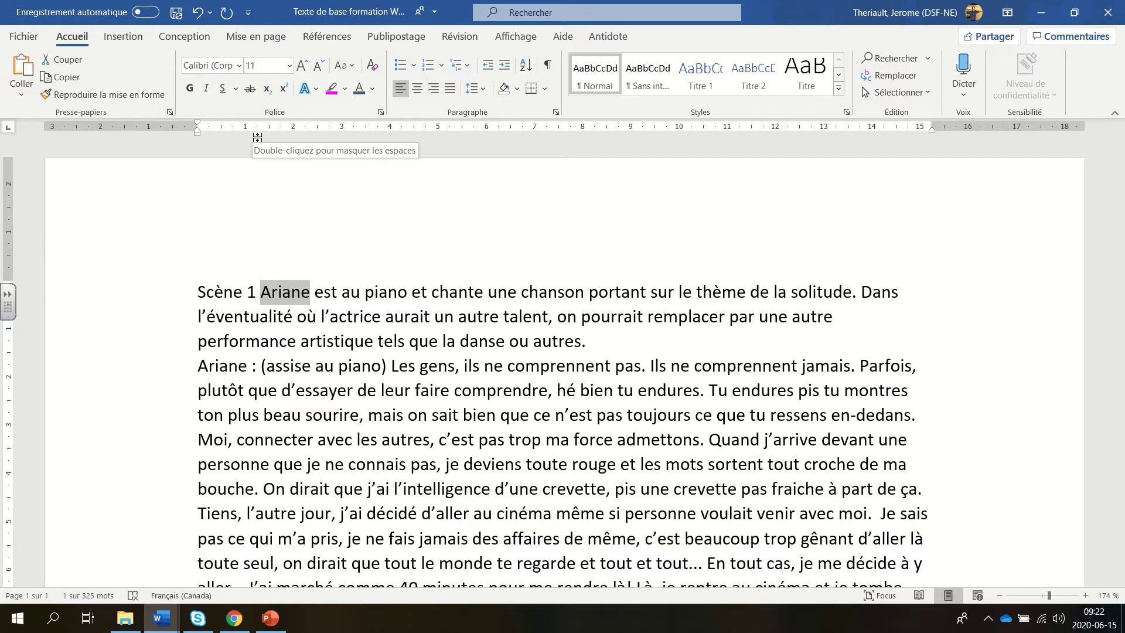
pyautogui.click(240, 66)
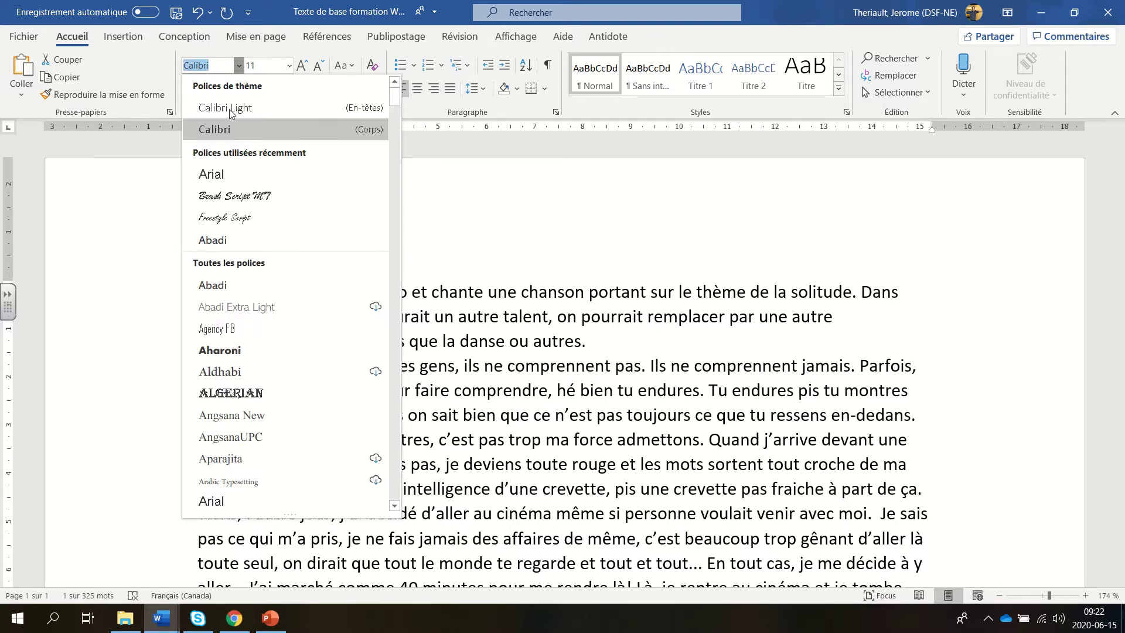
pyautogui.scroll(-1, 396, 103)
pyautogui.moveTo(396, 104); pyautogui.dragTo(396, 136)
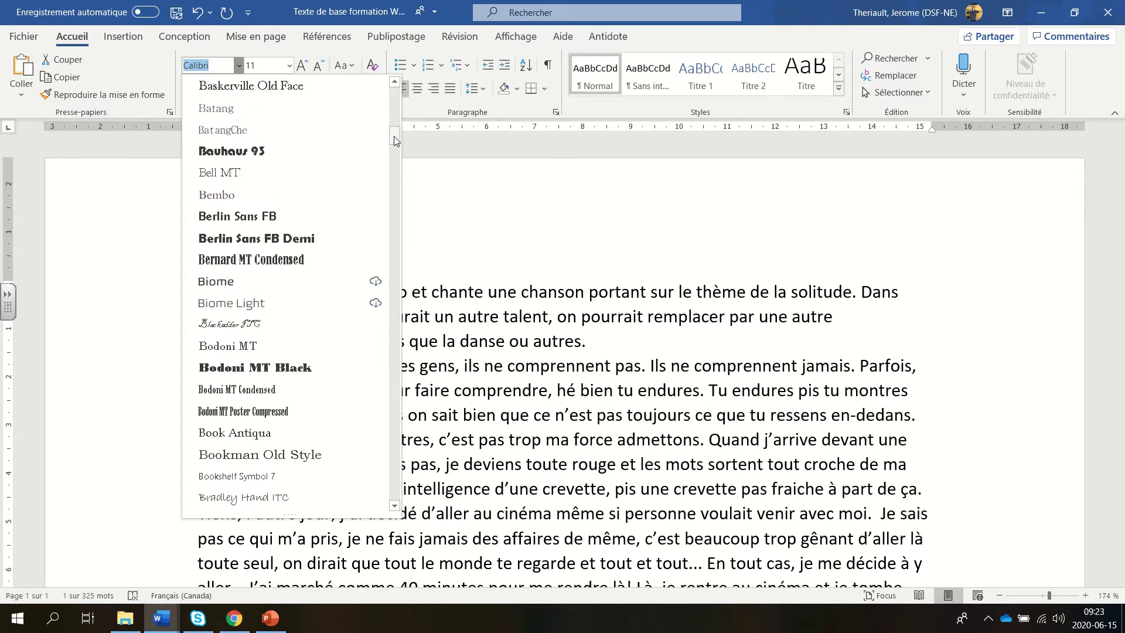
pyautogui.click(232, 153)
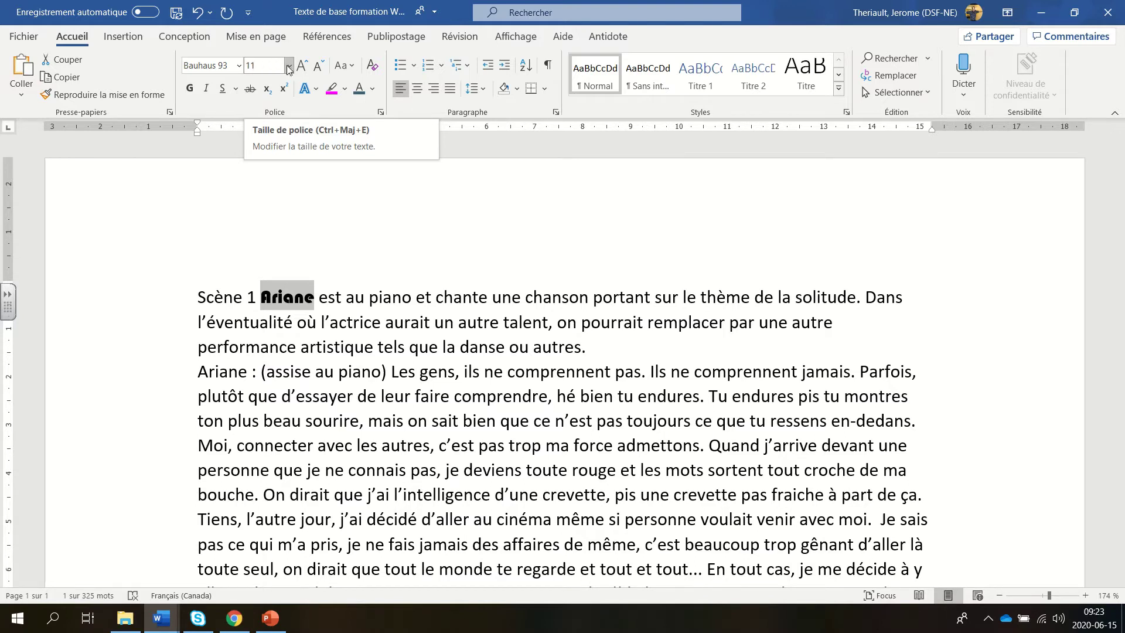
# Step: Set the font size of the word "Ariane" in the first line to 60
pyautogui.click(254, 65)
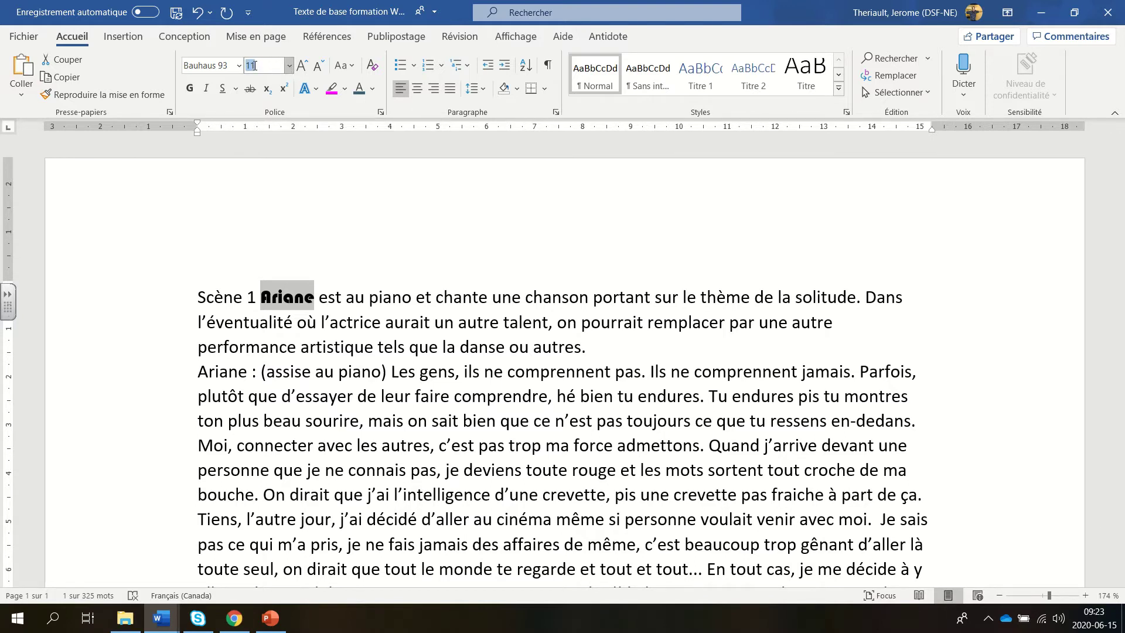
pyautogui.write('60')
pyautogui.press('Return')
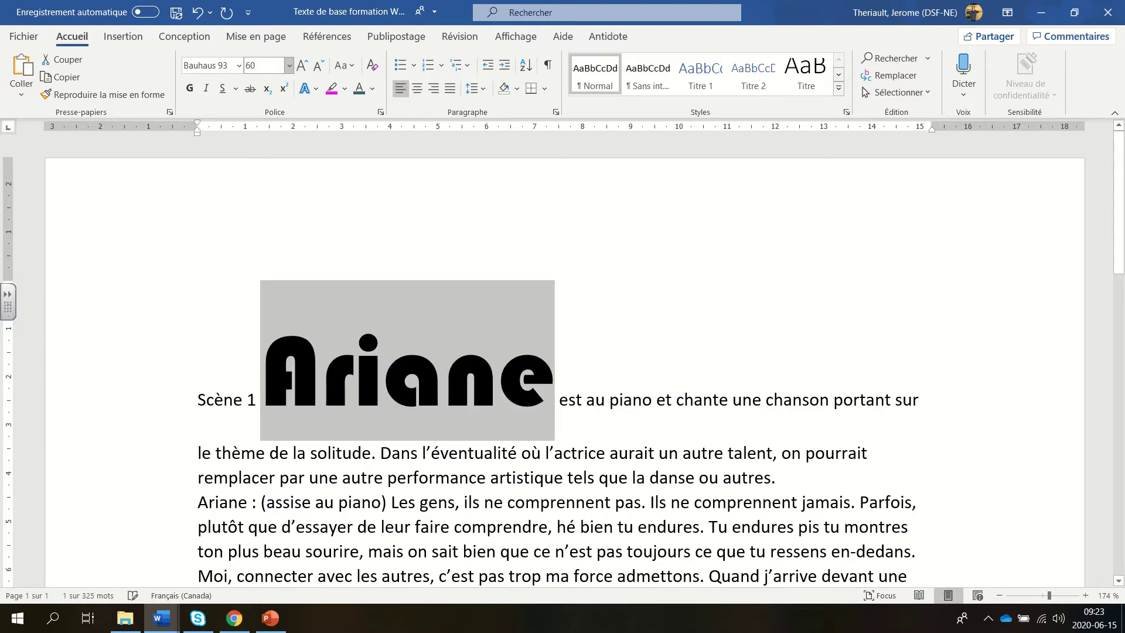
pyautogui.click(628, 408)
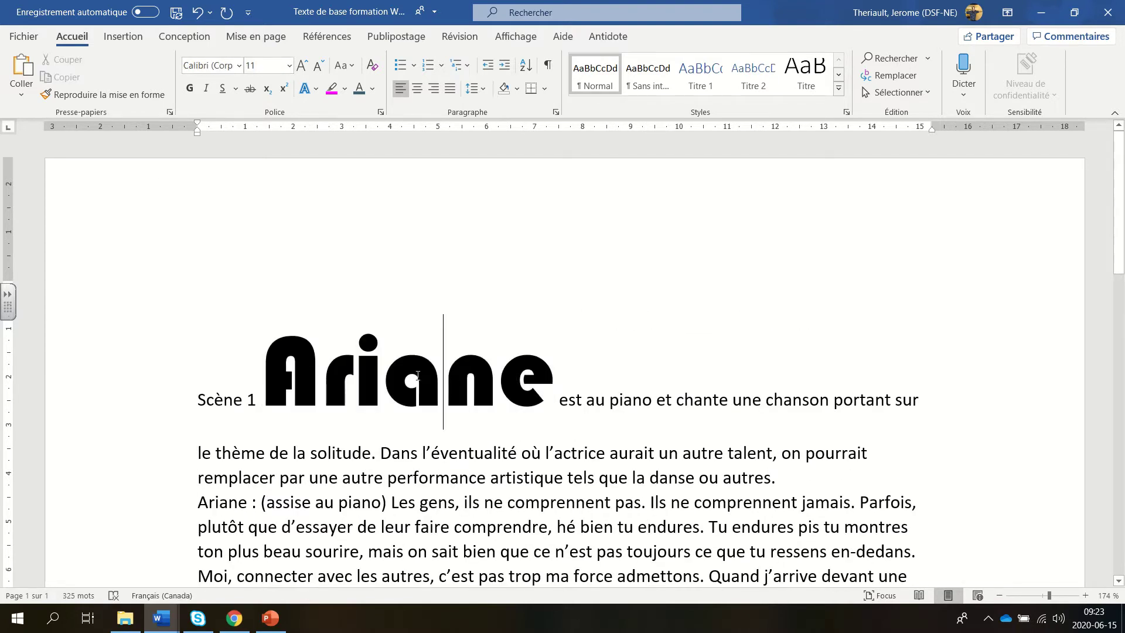
# Step: Shrink the enlarged word "Ariane" in the first line step by step down to font size 11
pyautogui.doubleClick(462, 375)
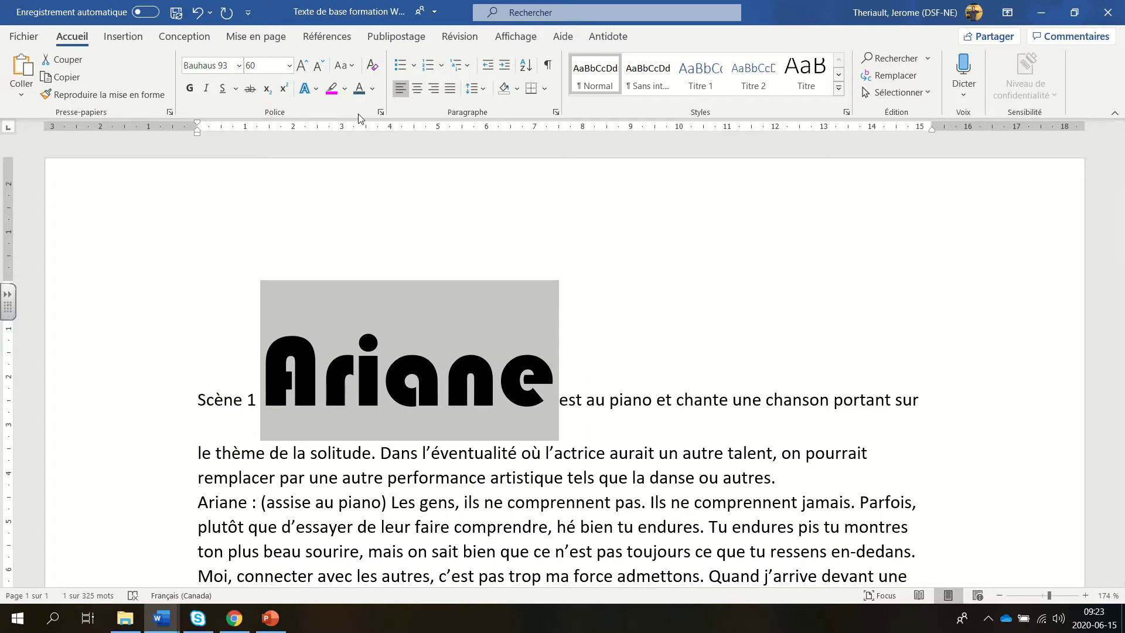
pyautogui.click(318, 68)
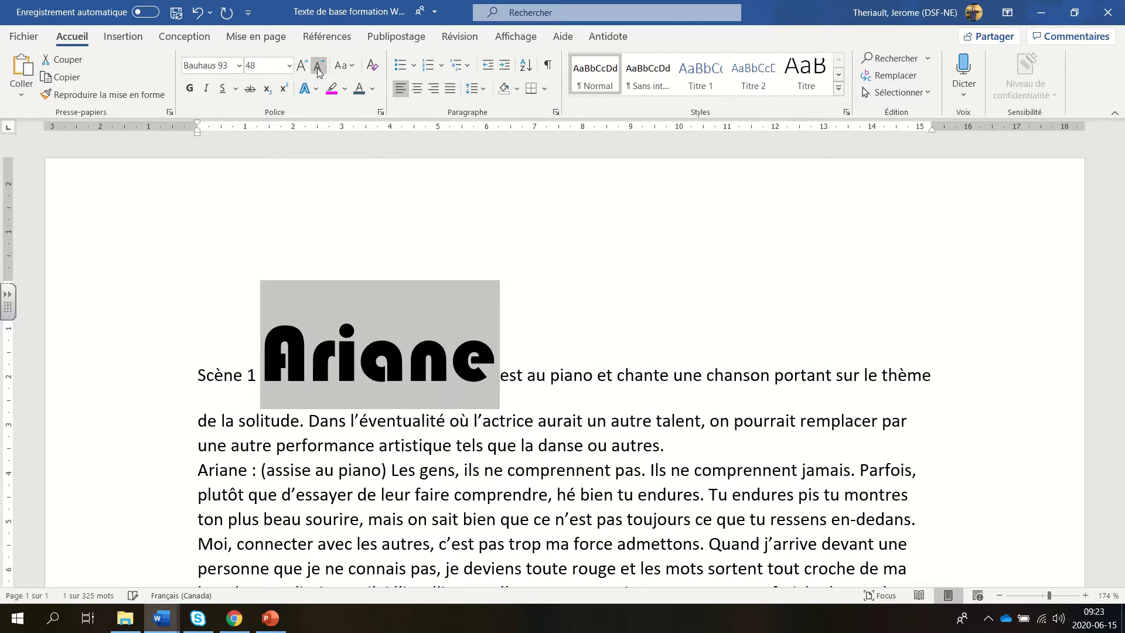
pyautogui.click(318, 68)
pyautogui.click(318, 68)
pyautogui.click(318, 67)
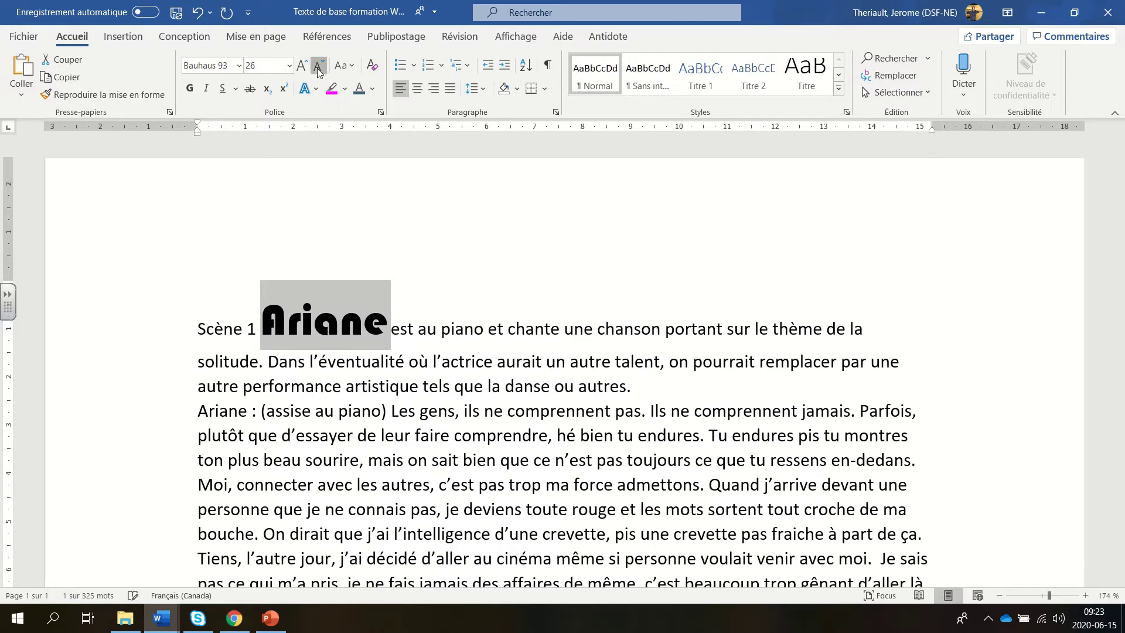
pyautogui.click(318, 68)
pyautogui.click(318, 68)
pyautogui.click(317, 67)
pyautogui.click(317, 68)
pyautogui.click(318, 68)
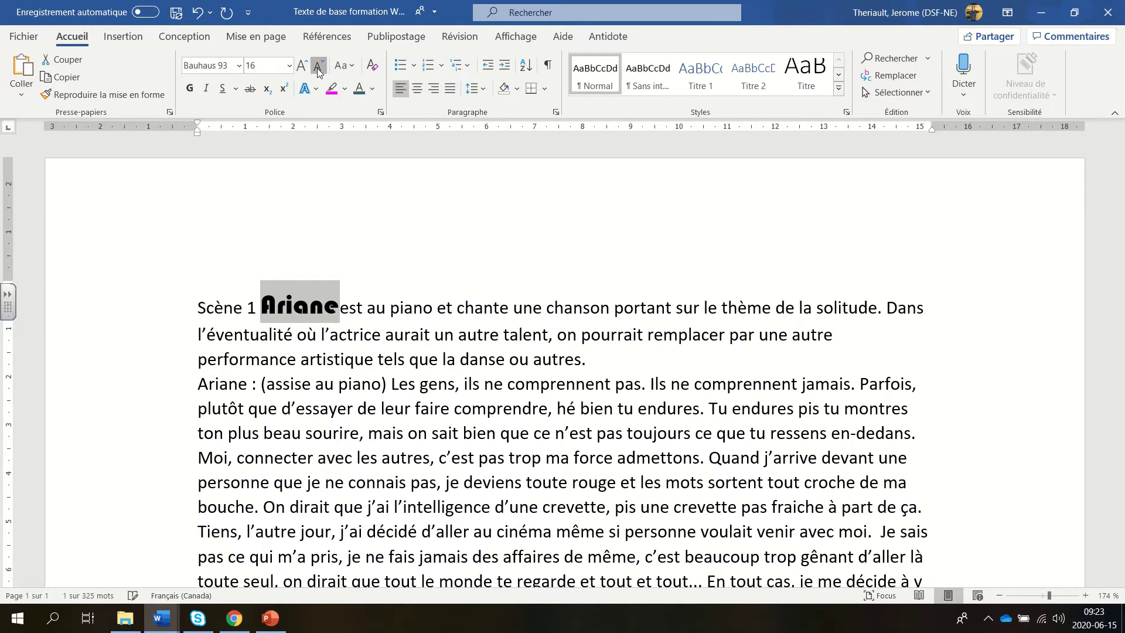
pyautogui.click(318, 68)
pyautogui.click(317, 68)
pyautogui.click(318, 68)
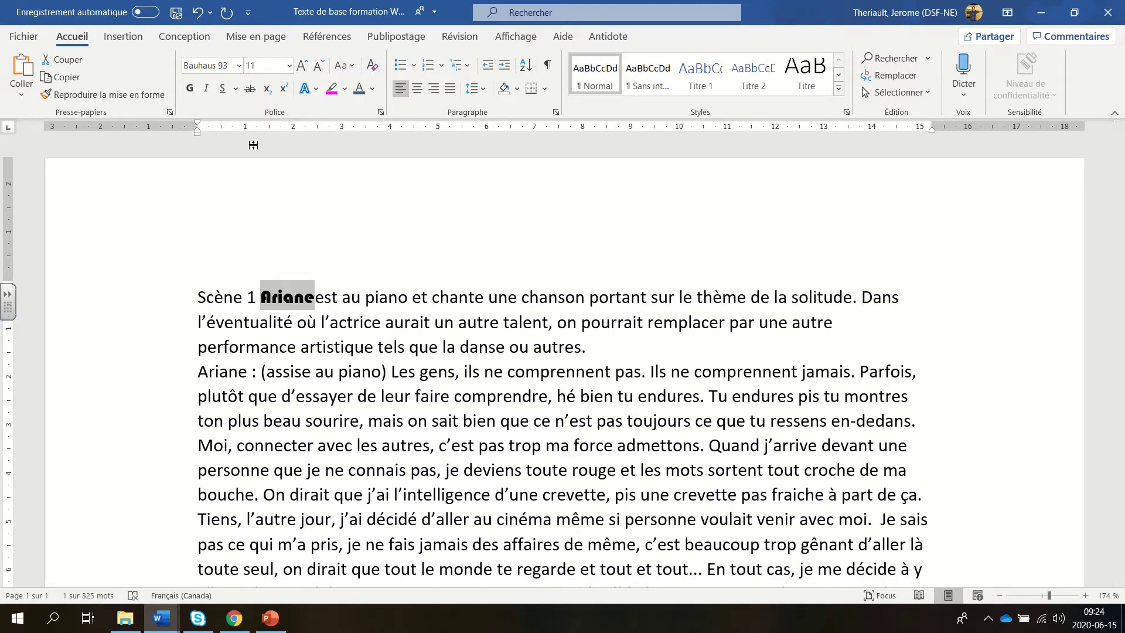
# Step: Highlight the word "Ariane" in the first line in yellow and set its font color to red
pyautogui.click(345, 90)
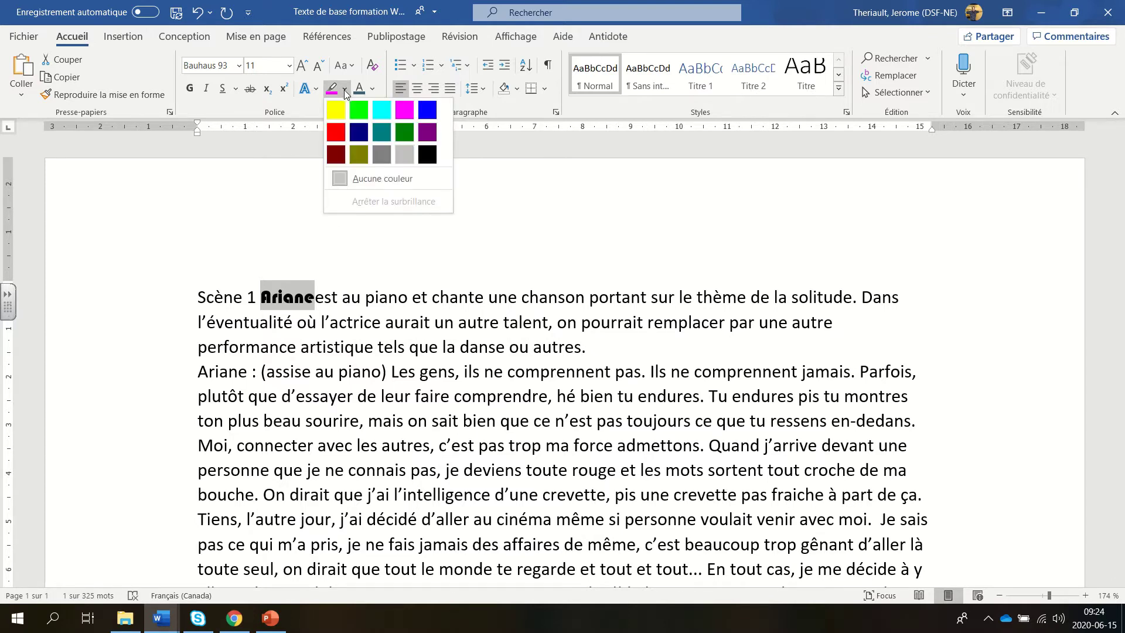
pyautogui.click(336, 110)
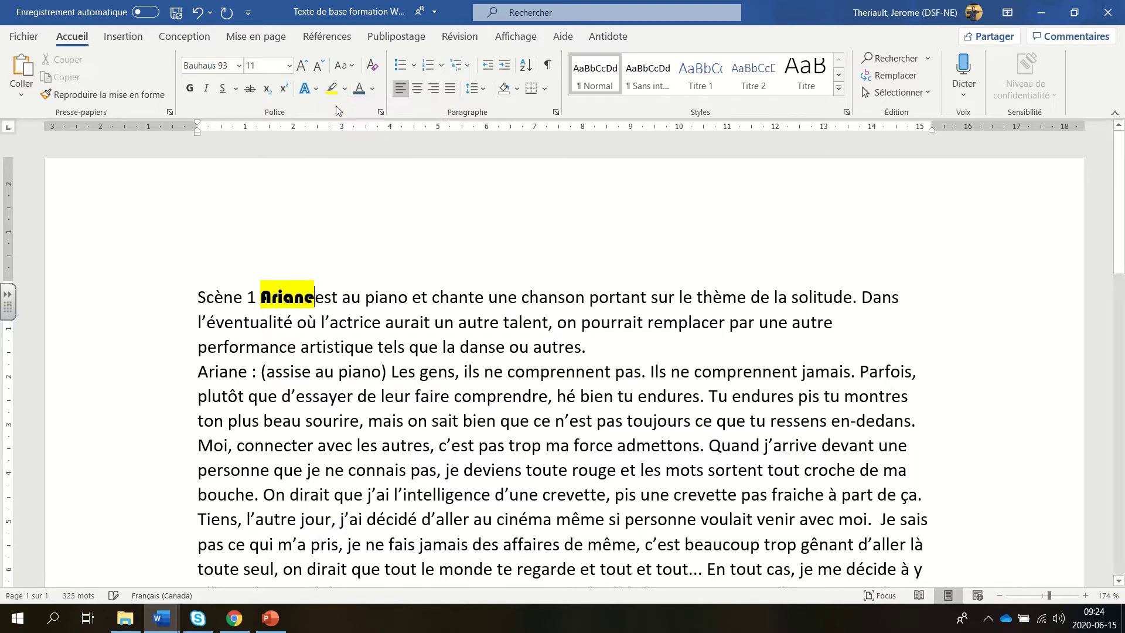
pyautogui.click(372, 89)
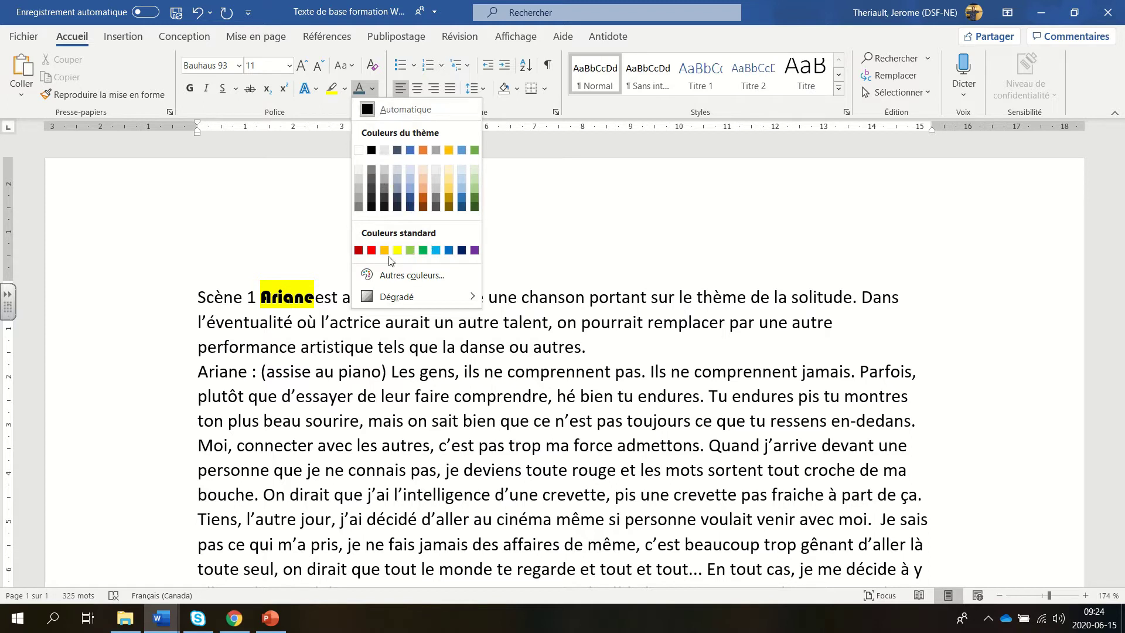
pyautogui.click(371, 250)
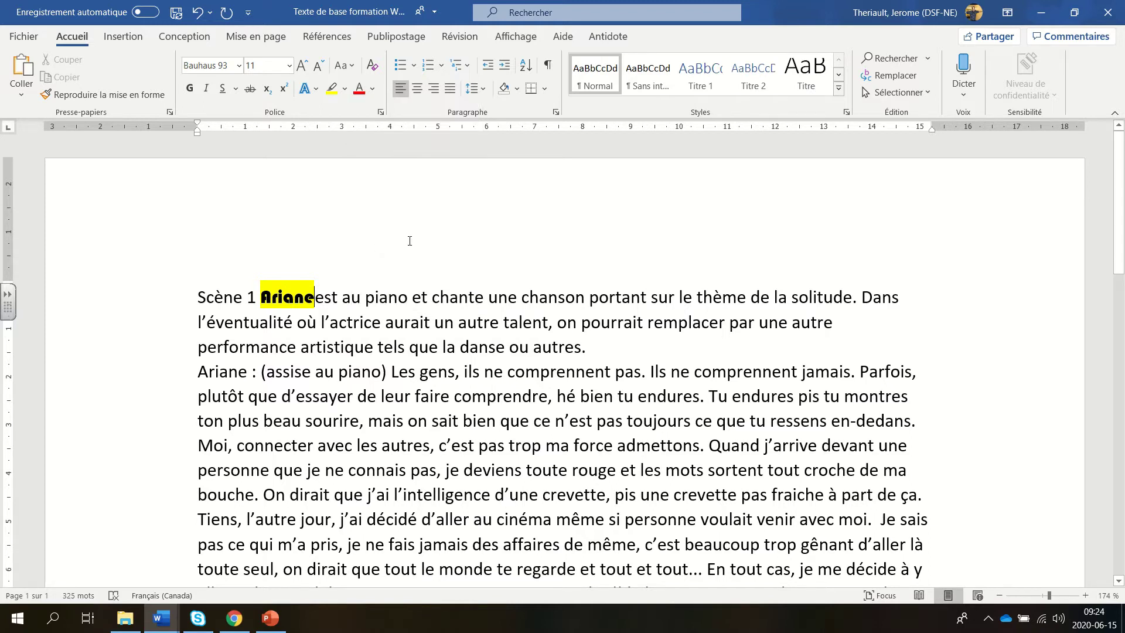
pyautogui.doubleClick(287, 299)
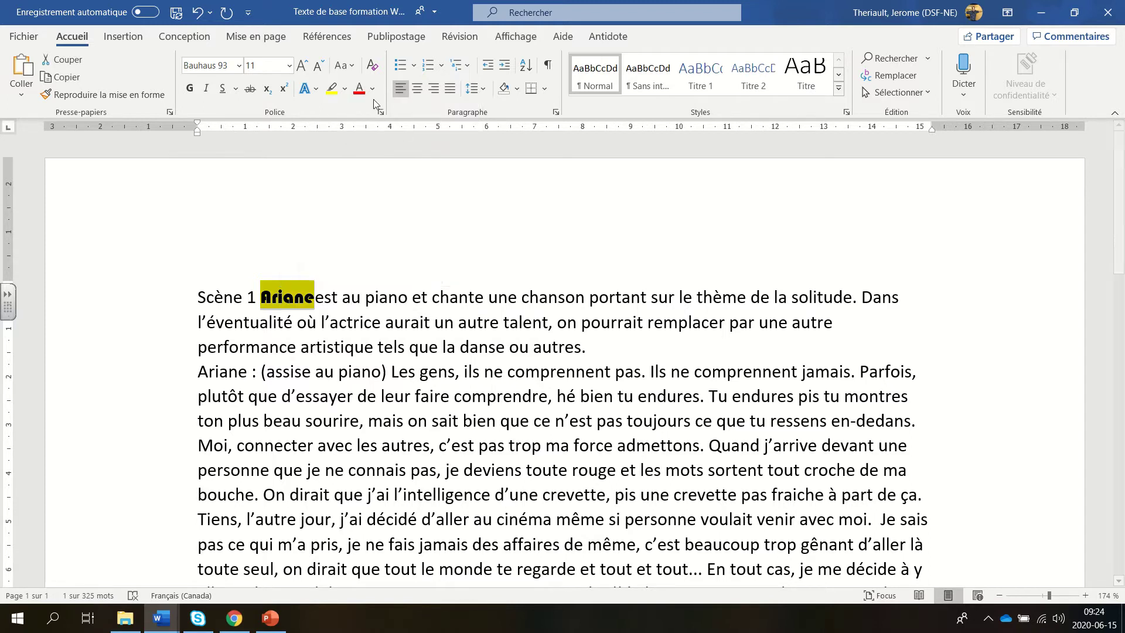
pyautogui.click(358, 87)
pyautogui.click(413, 332)
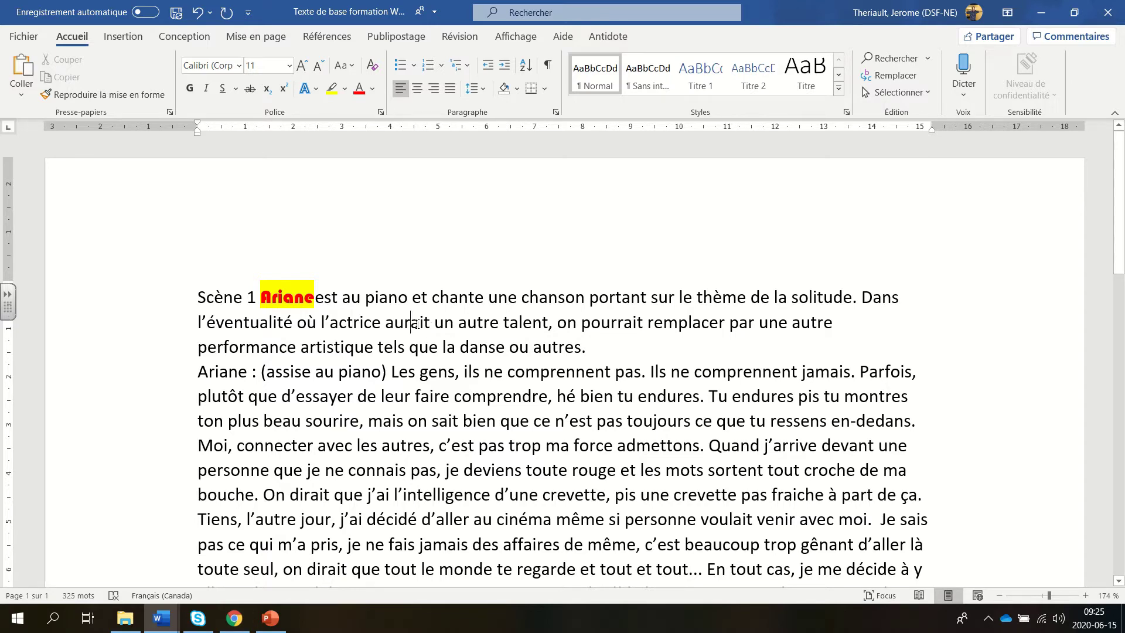
# Step: Center all the text of the document
pyautogui.hotkey('ctrl', 'a')
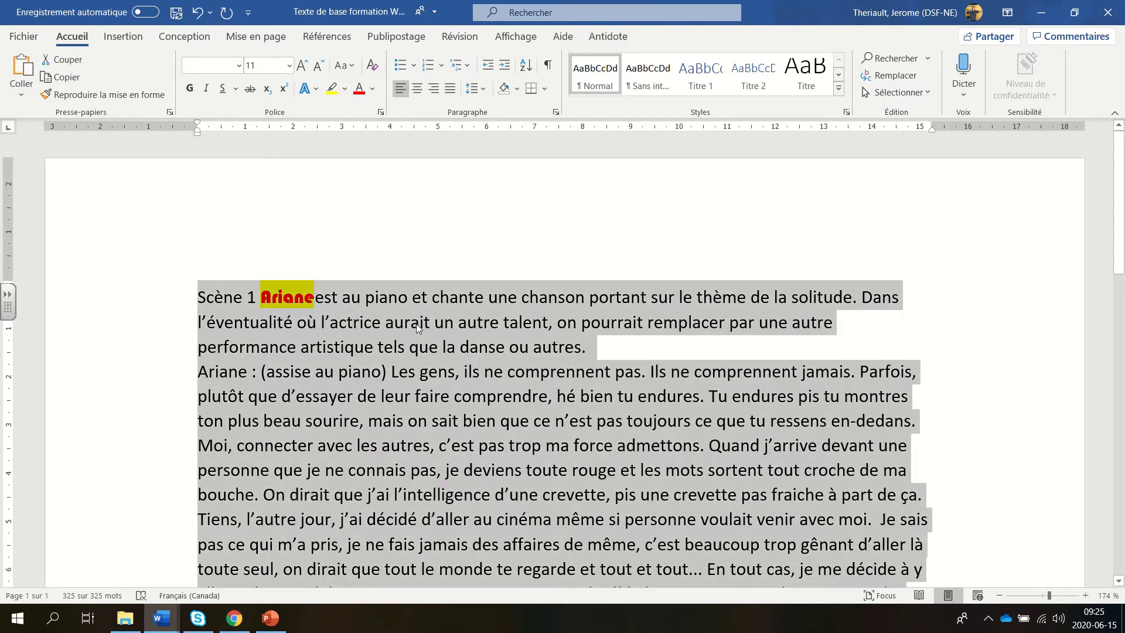
pyautogui.click(417, 89)
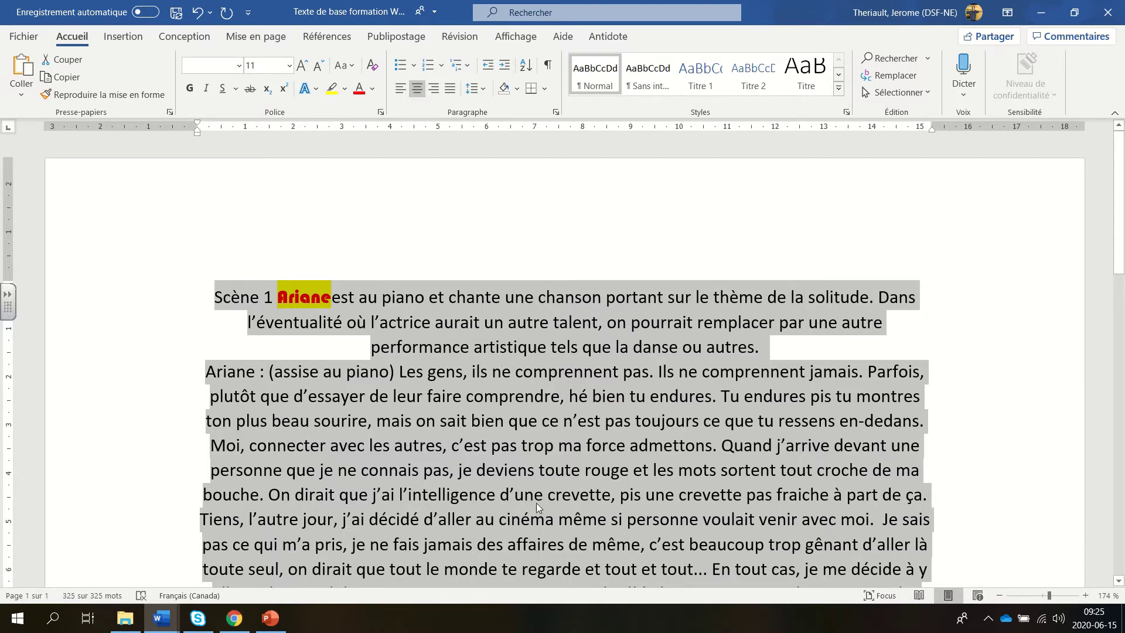
pyautogui.click(493, 370)
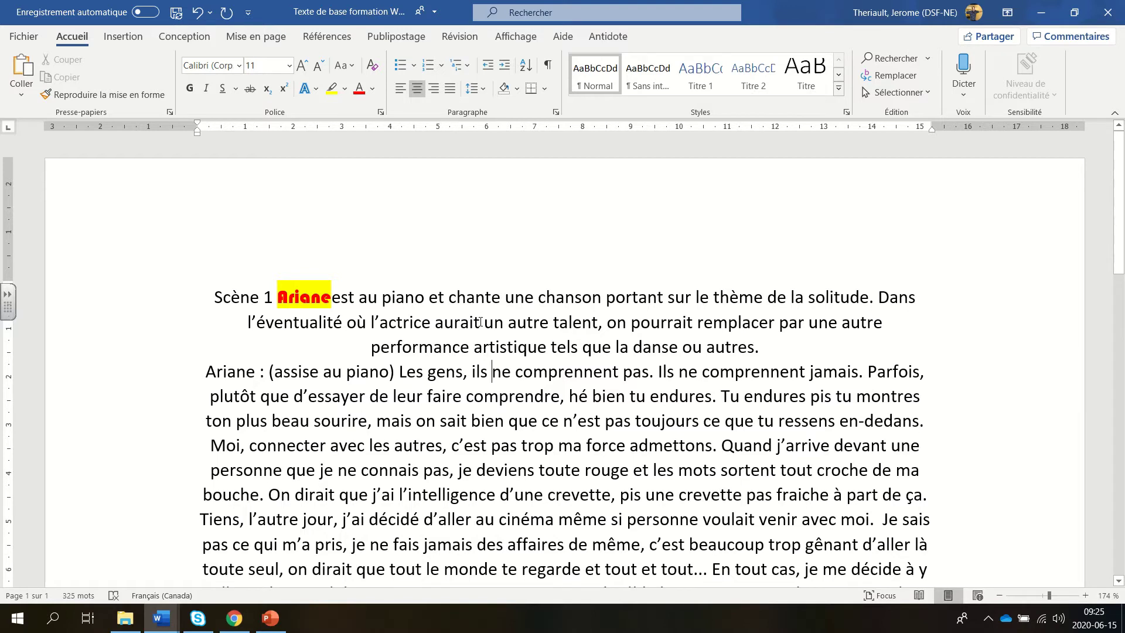
# Step: Practice selecting the single word "aurait" and then the entire Scène 1 paragraph, clearing each selection
pyautogui.doubleClick(455, 325)
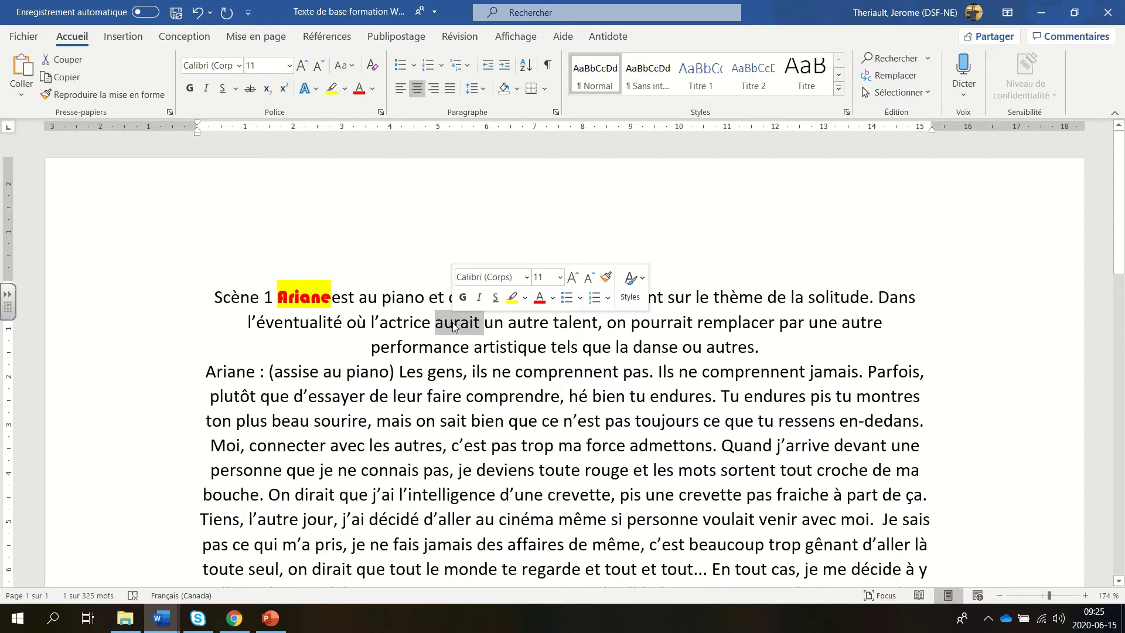
pyautogui.click(455, 325)
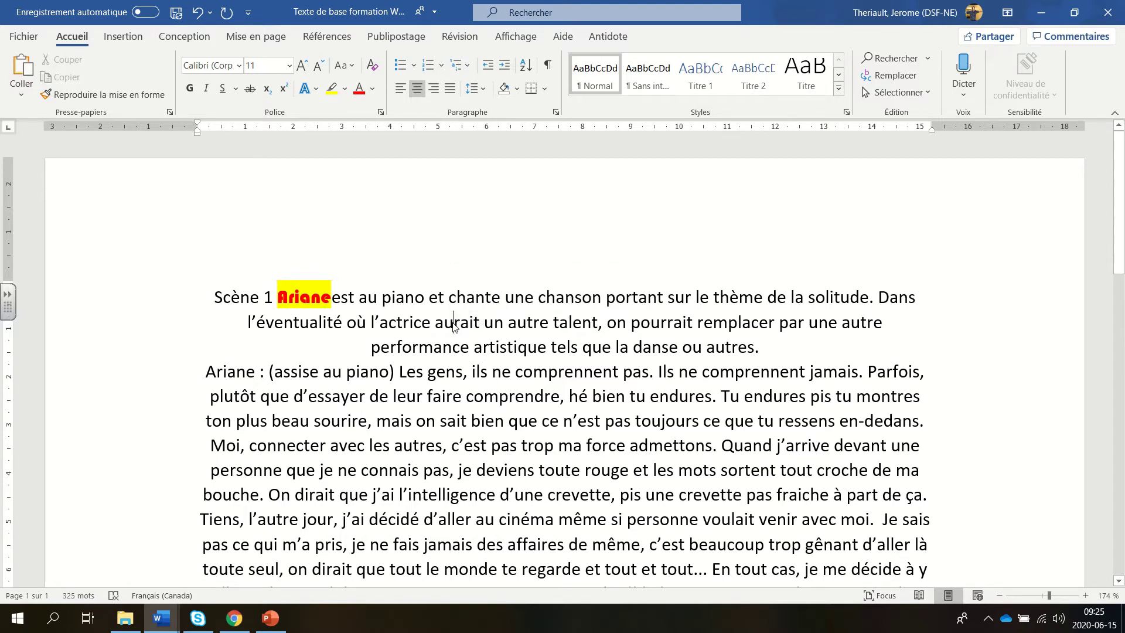
pyautogui.tripleClick(454, 325)
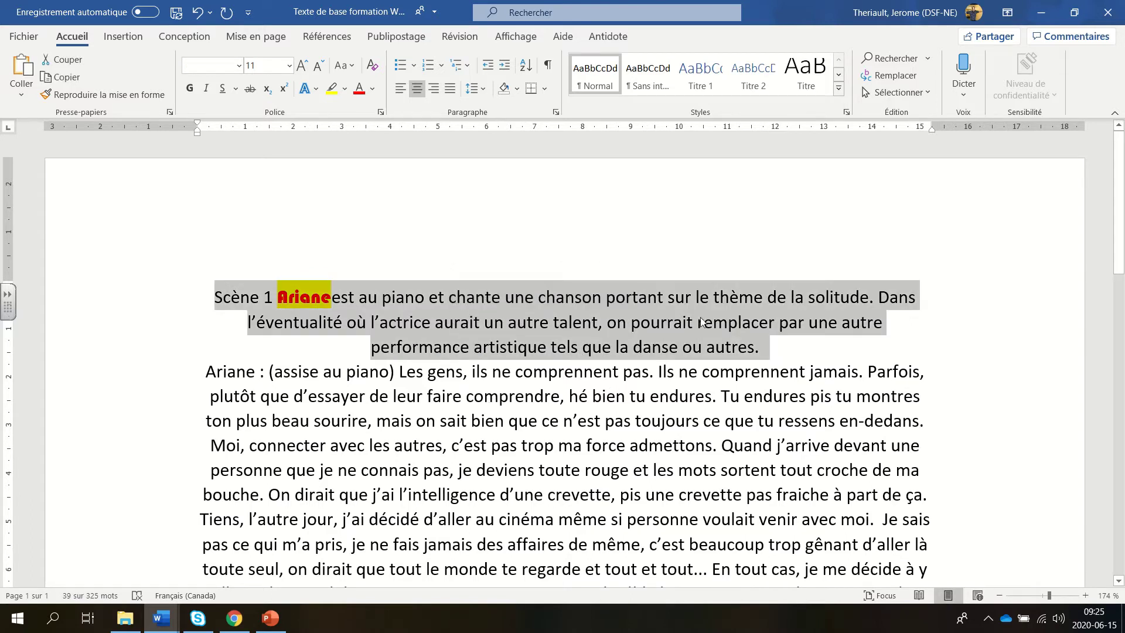
pyautogui.click(487, 372)
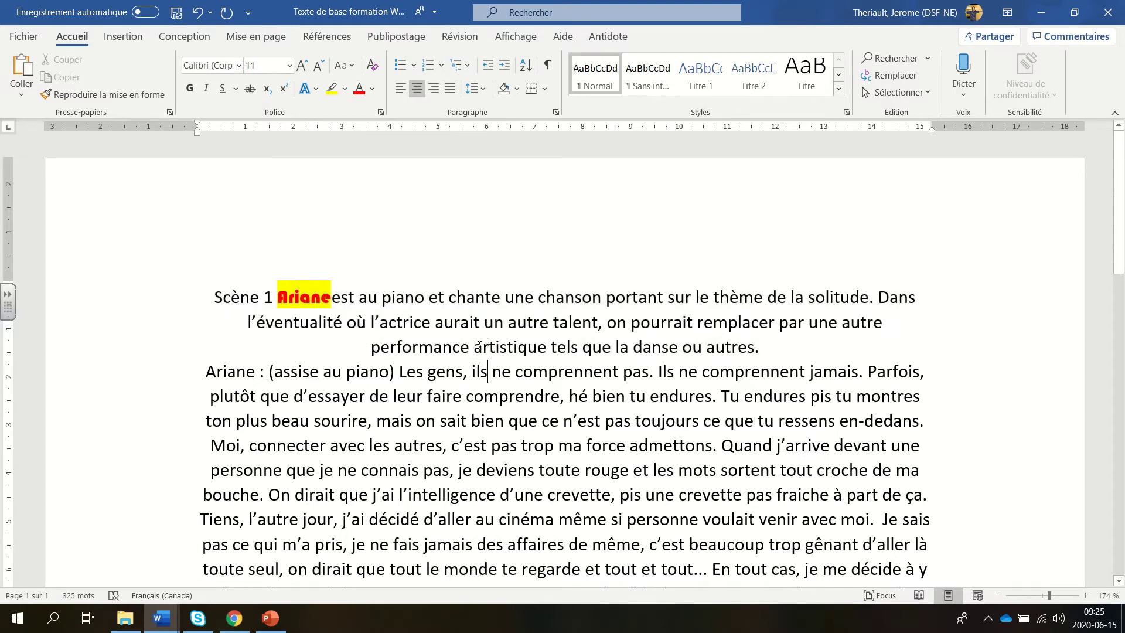
# Step: Try left alignment on the whole document, and finish by justifying all of its text
pyautogui.hotkey('ctrl', 'a')
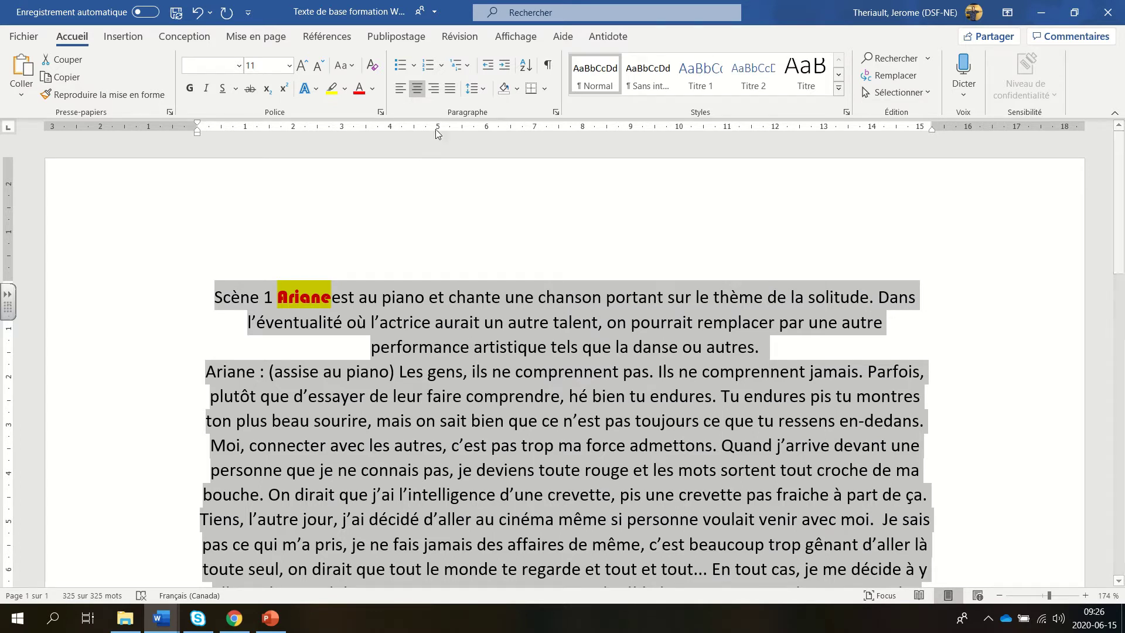
pyautogui.click(400, 89)
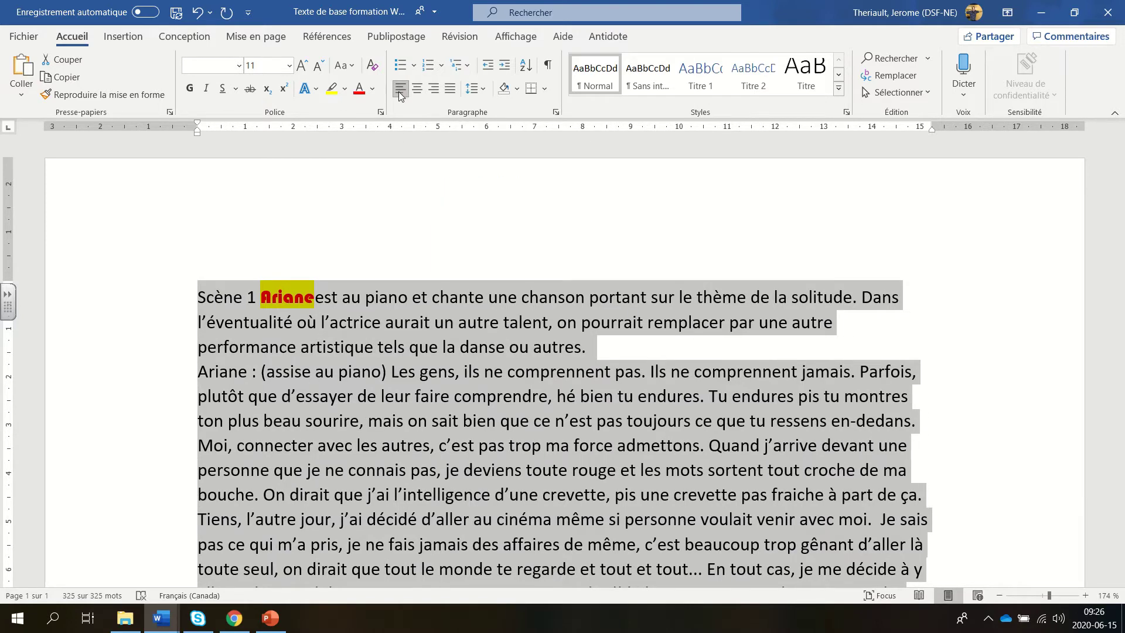
pyautogui.click(452, 89)
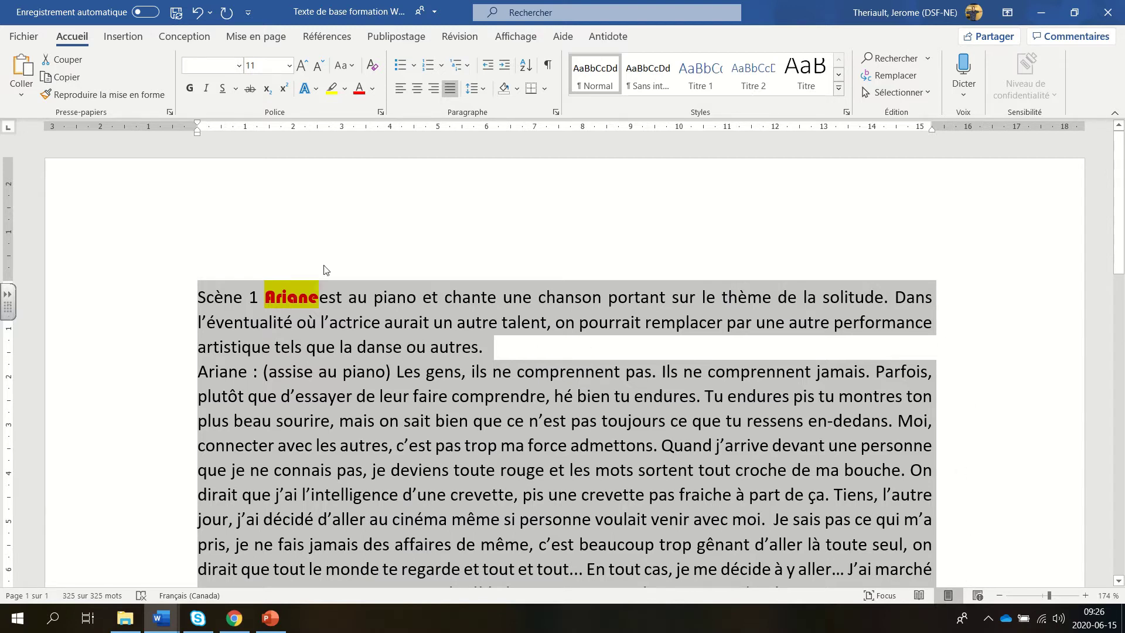
pyautogui.click(345, 308)
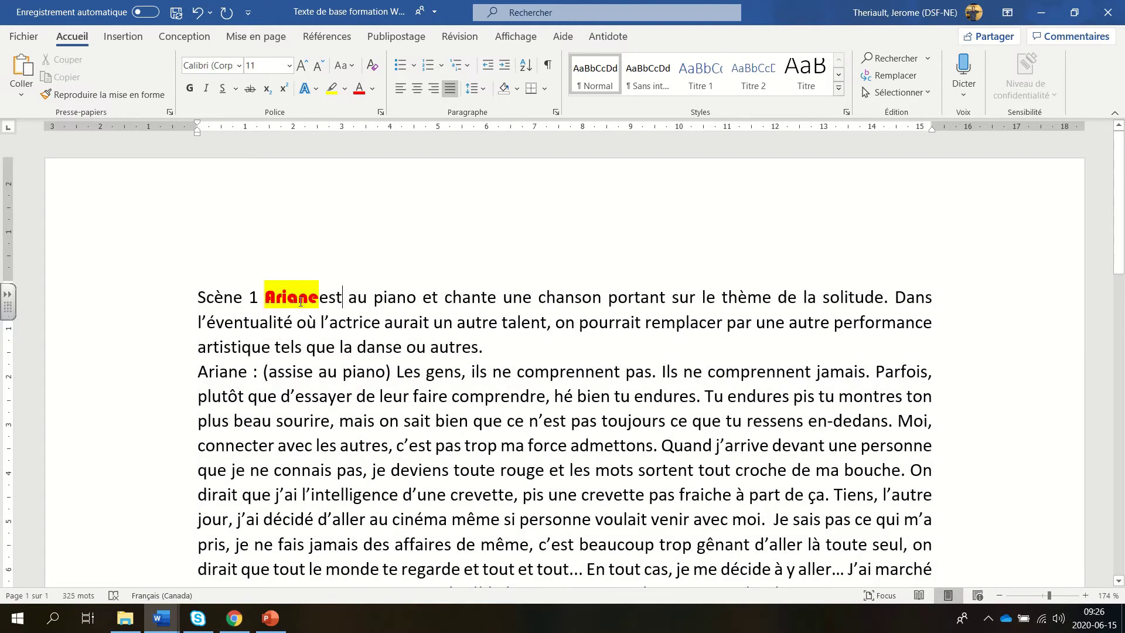
# Step: Copy the formatting of the word "piano" onto the words "1 Ariane est" in the first line with the format painter
pyautogui.click(389, 297)
pyautogui.doubleClick(390, 297)
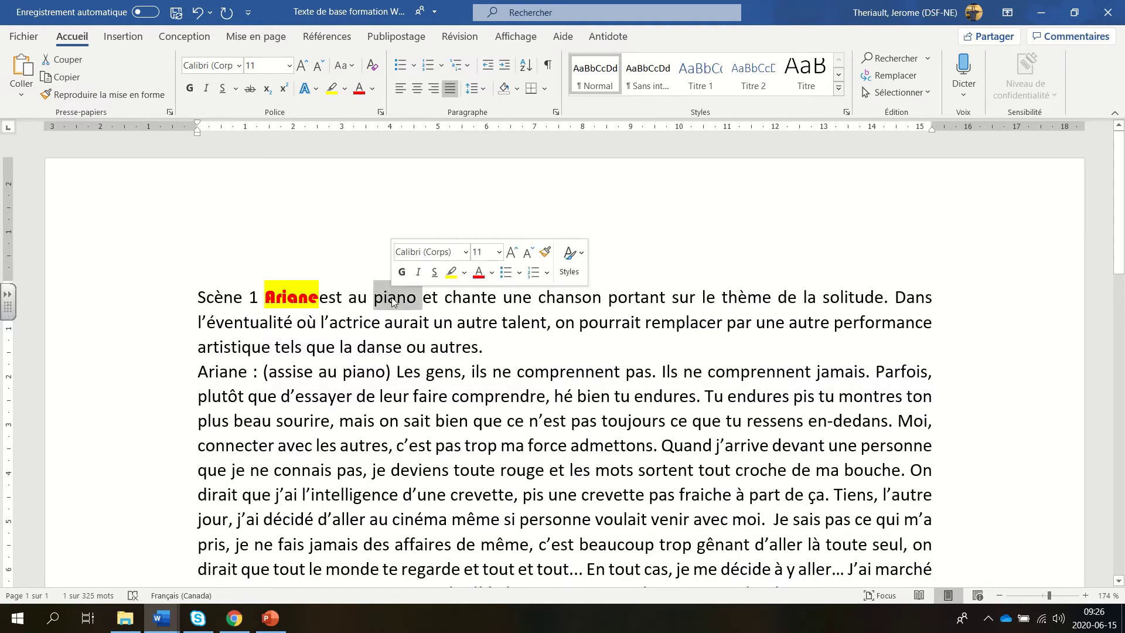
pyautogui.click(548, 258)
pyautogui.moveTo(339, 300); pyautogui.dragTo(256, 307)
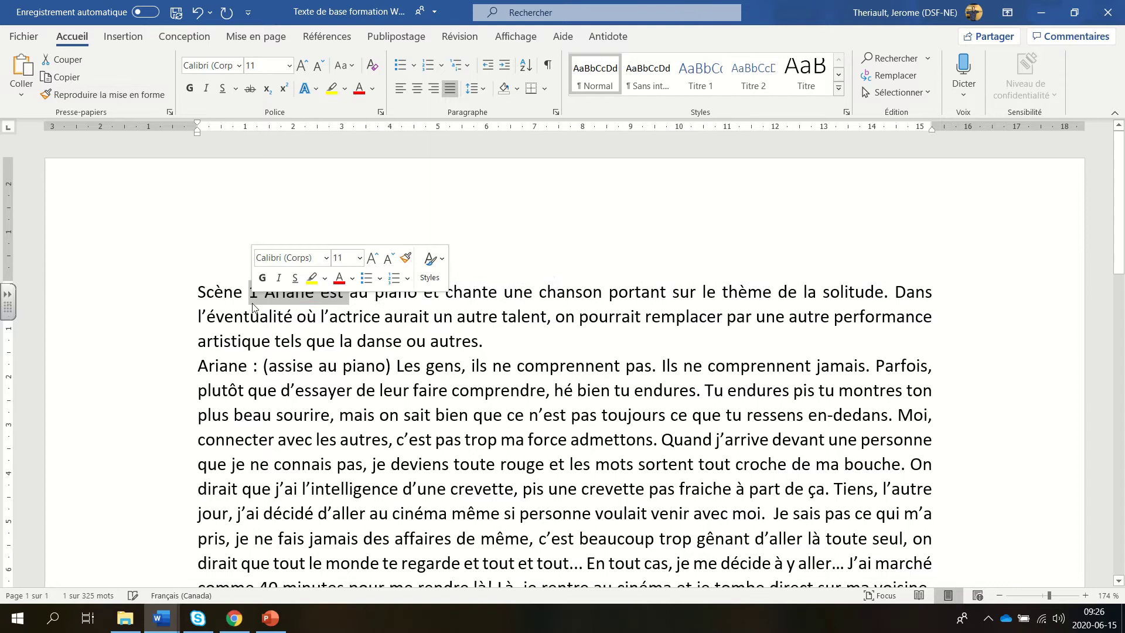
pyautogui.click(524, 367)
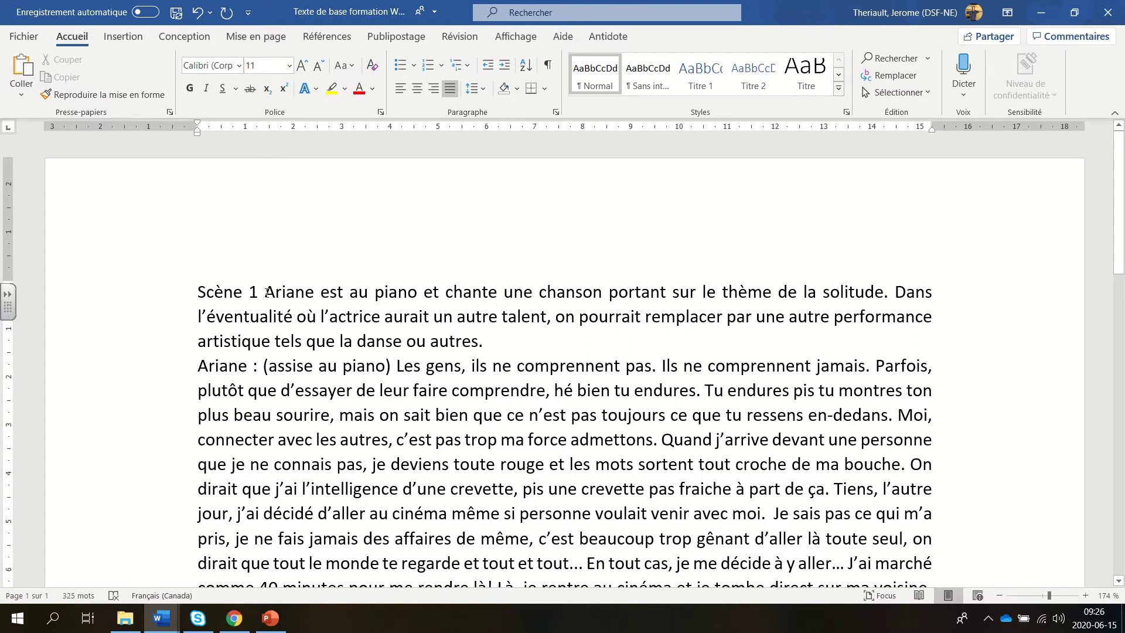
# Step: Put "Scène 1" on its own line by starting a new paragraph before "Ariane est au piano"
pyautogui.click(265, 291)
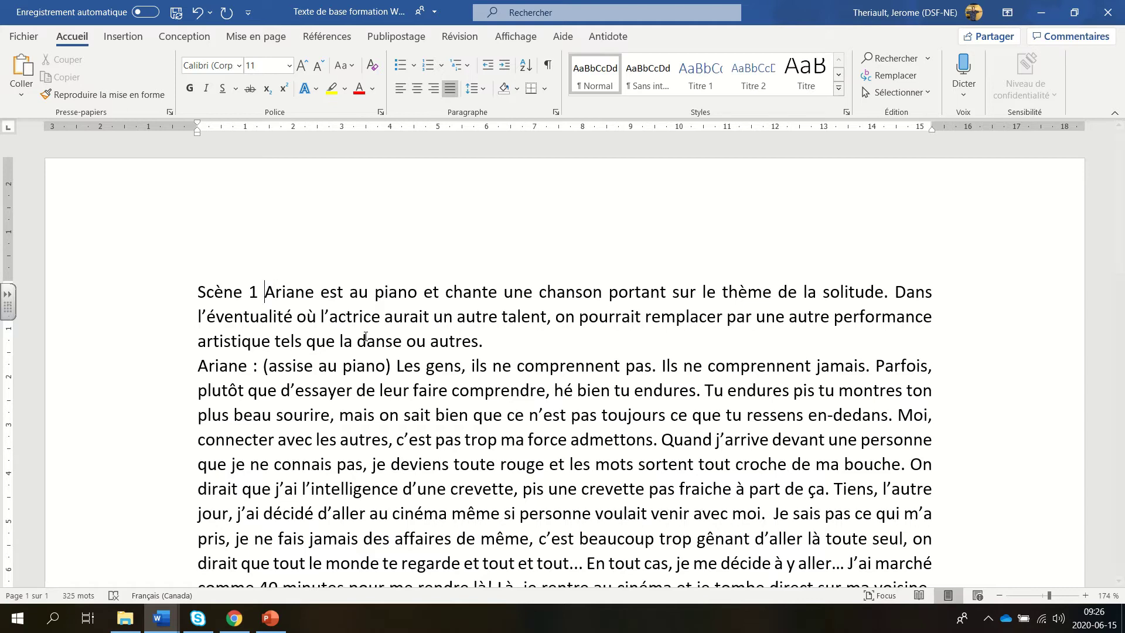
pyautogui.press('Return')
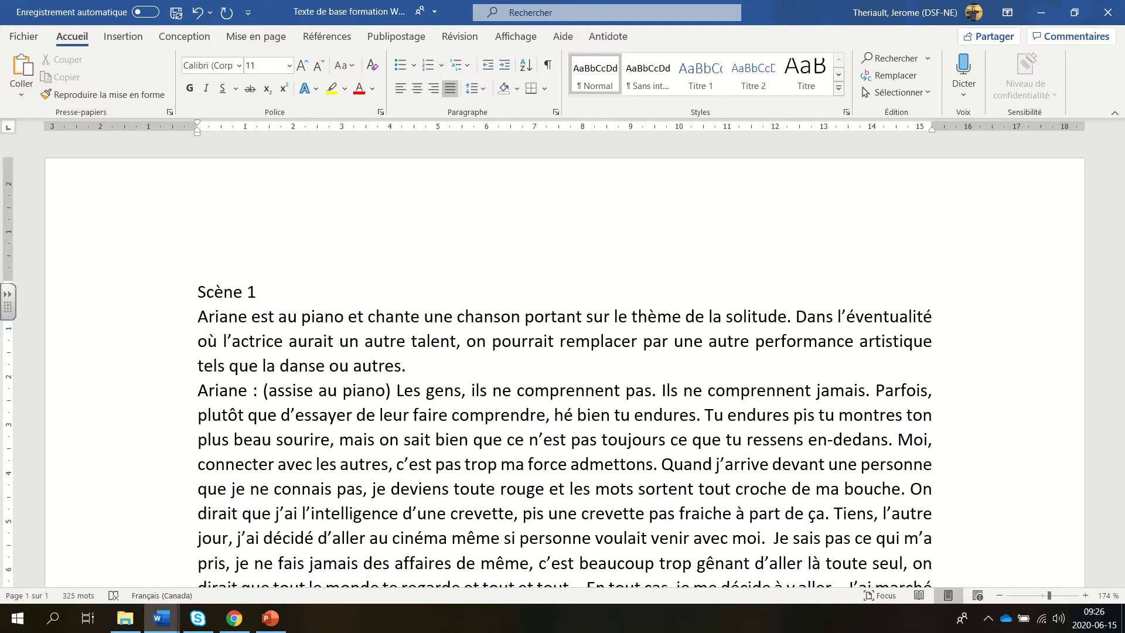
pyautogui.click(199, 293)
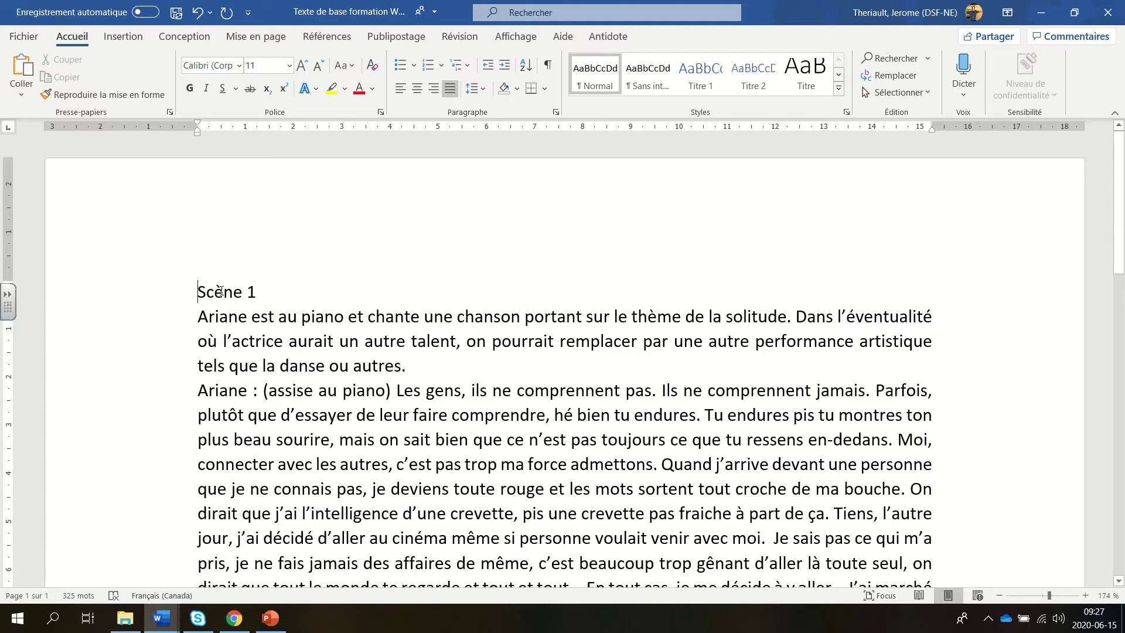
# Step: Apply the Titre 1 style to the "Scène 1" line
pyautogui.doubleClick(221, 292)
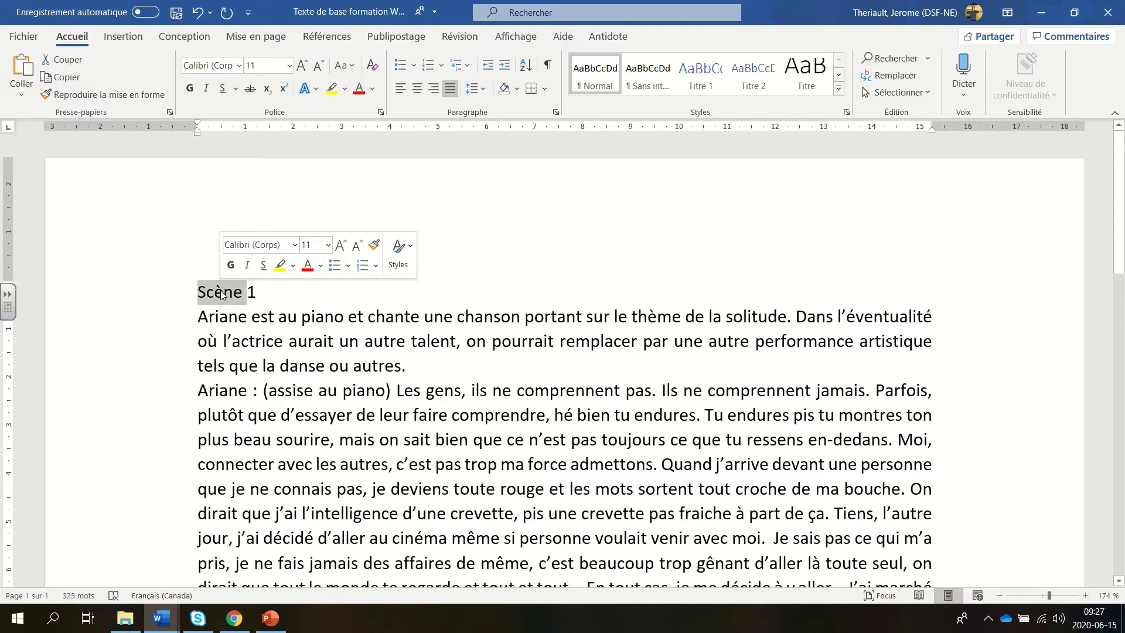
pyautogui.click(222, 293)
pyautogui.doubleClick(222, 294)
pyautogui.tripleClick(222, 294)
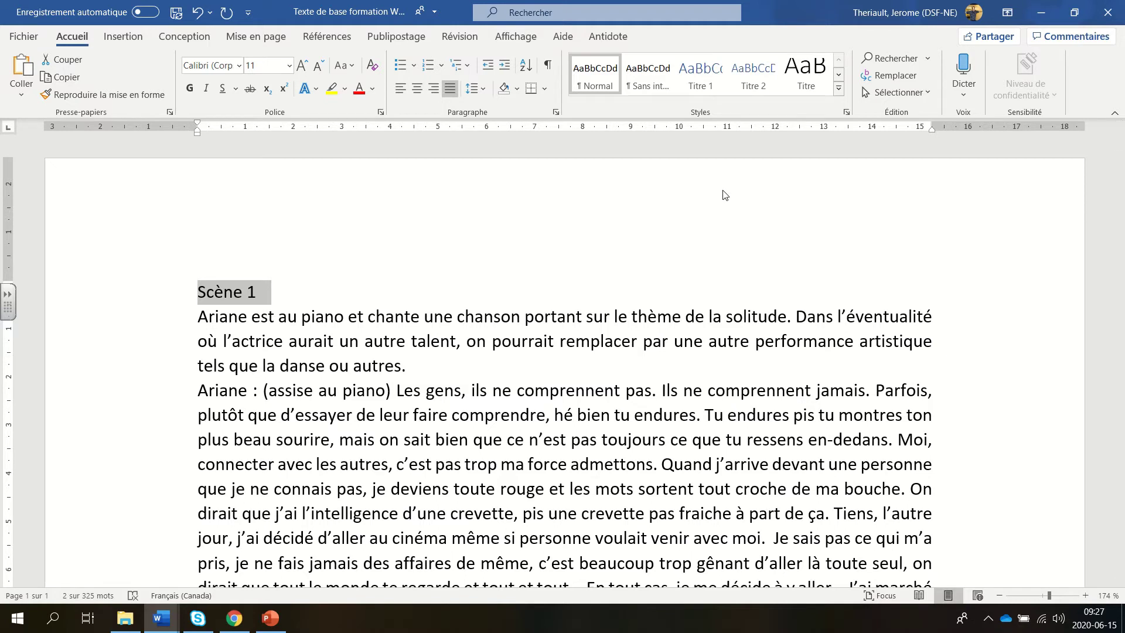
pyautogui.click(839, 89)
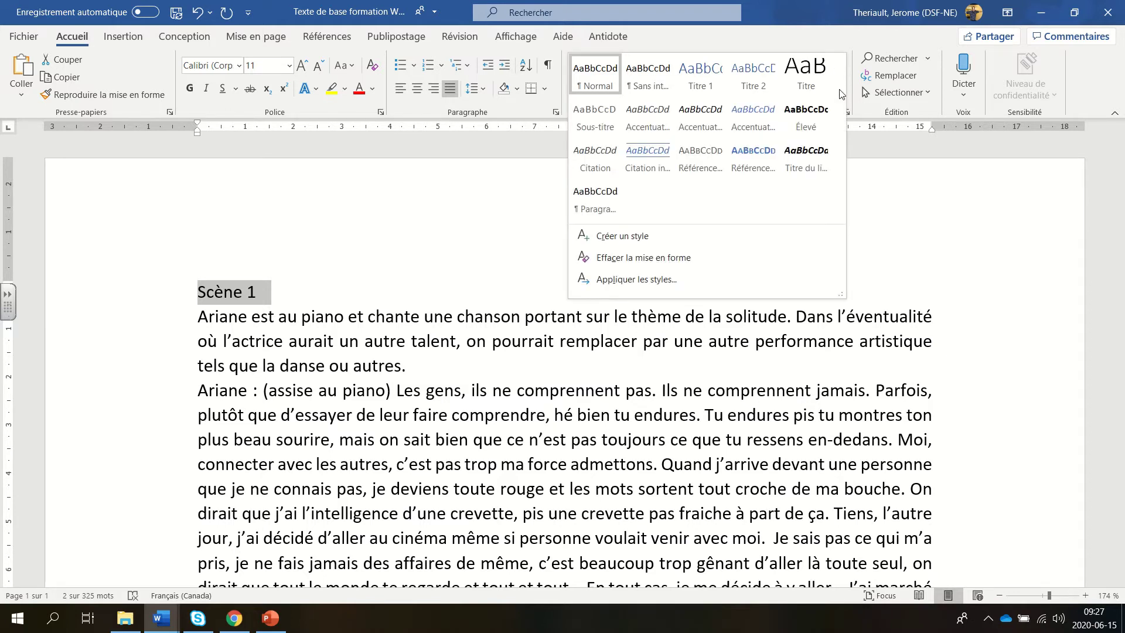
pyautogui.click(701, 83)
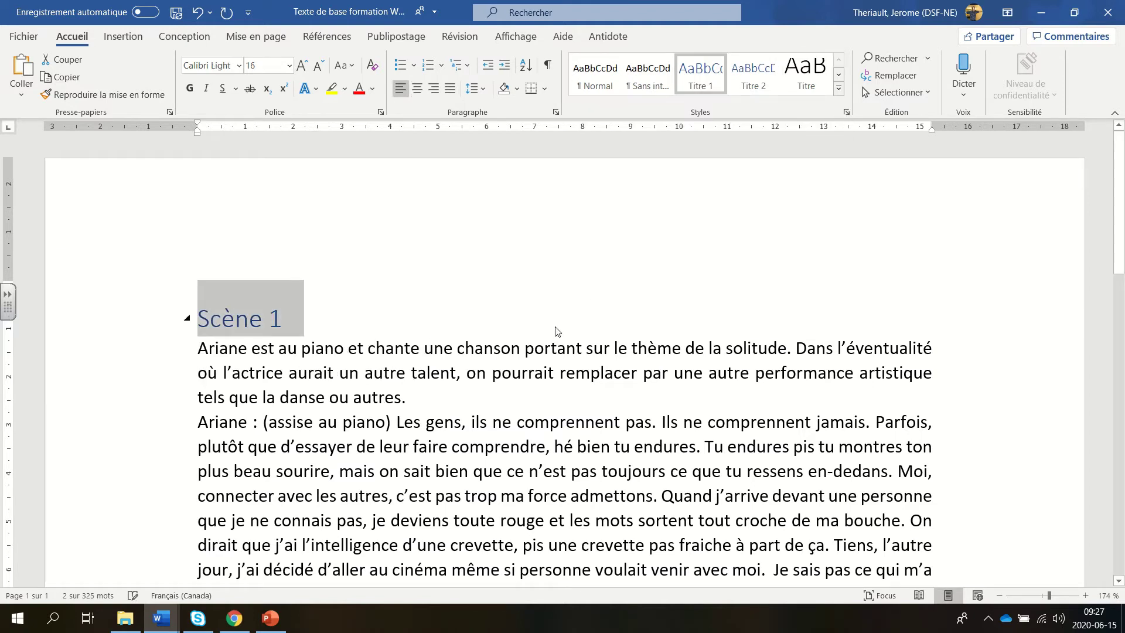
pyautogui.press('Right')
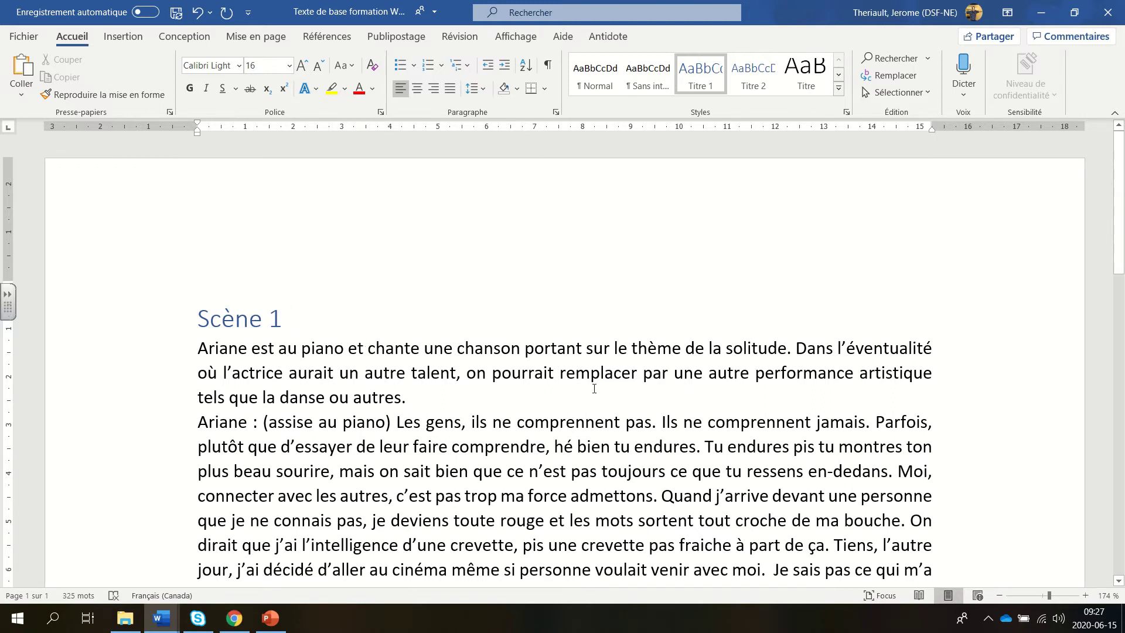
# Step: Italicize the stage direction paragraph below the Scène 1 heading, from "Ariane est au piano" to "la danse ou autres."
pyautogui.click(442, 396)
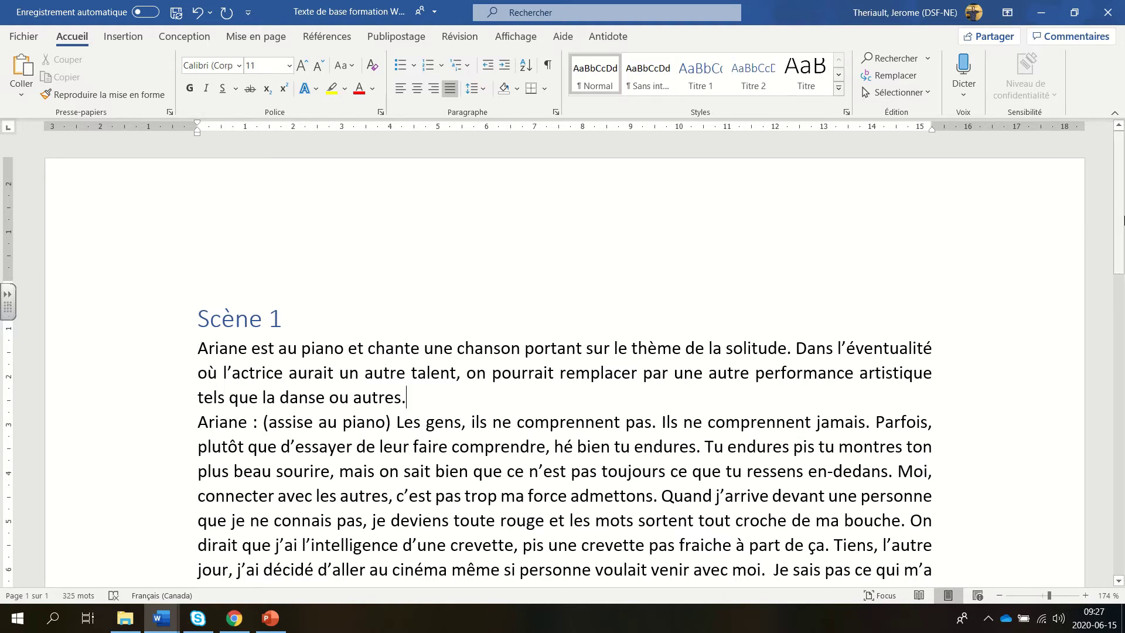
pyautogui.scroll(-3, 1080, 236)
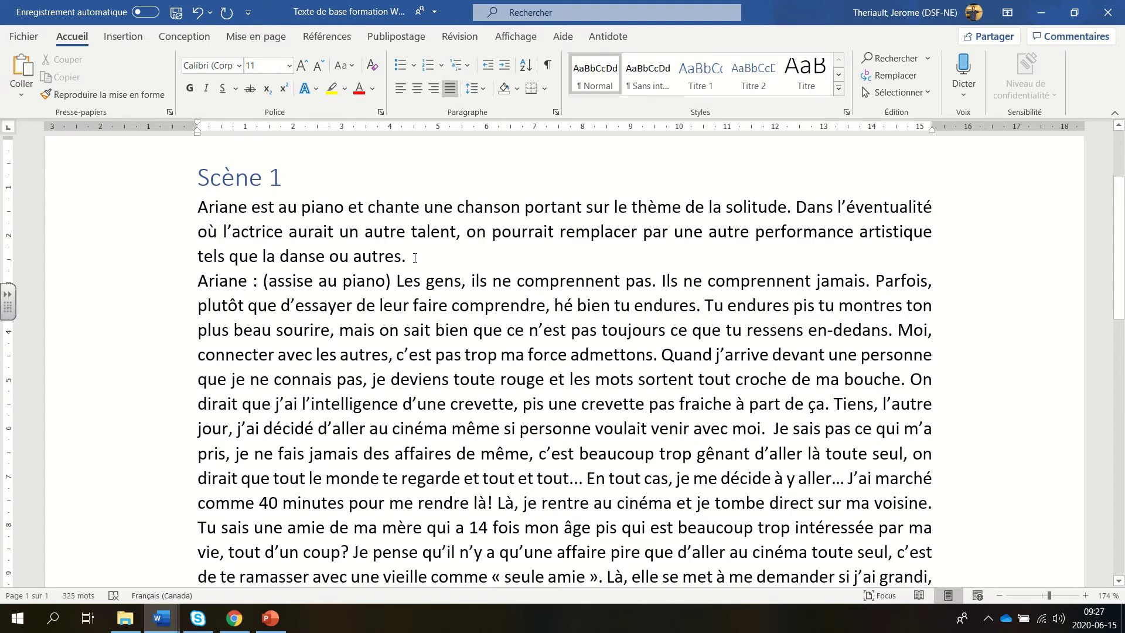
pyautogui.moveTo(415, 258); pyautogui.dragTo(193, 208)
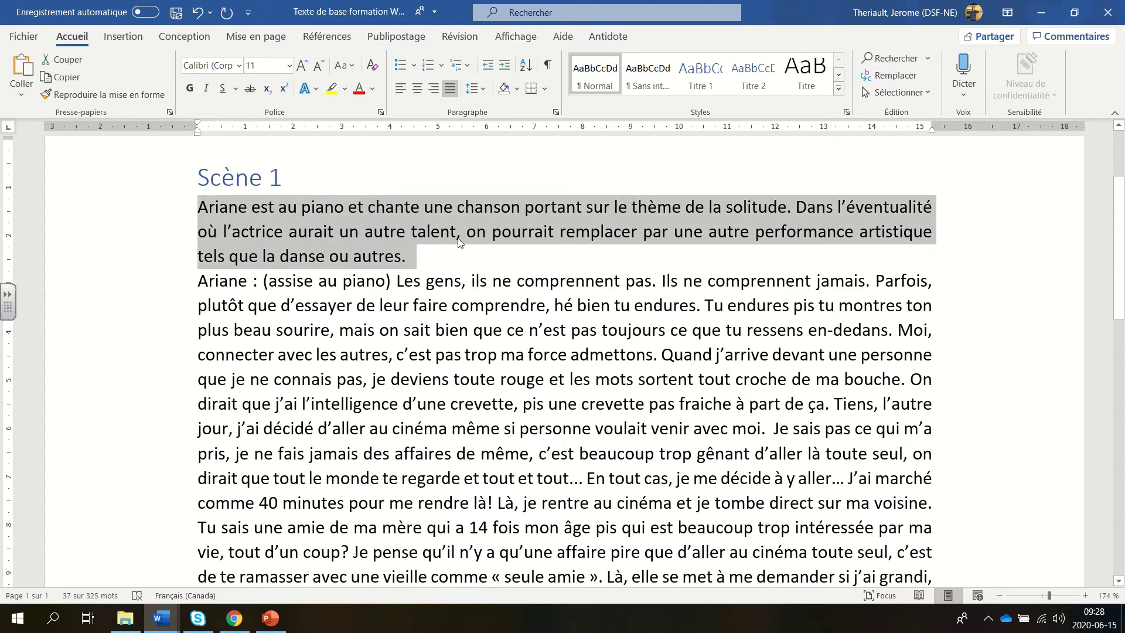
pyautogui.click(205, 89)
pyautogui.click(471, 269)
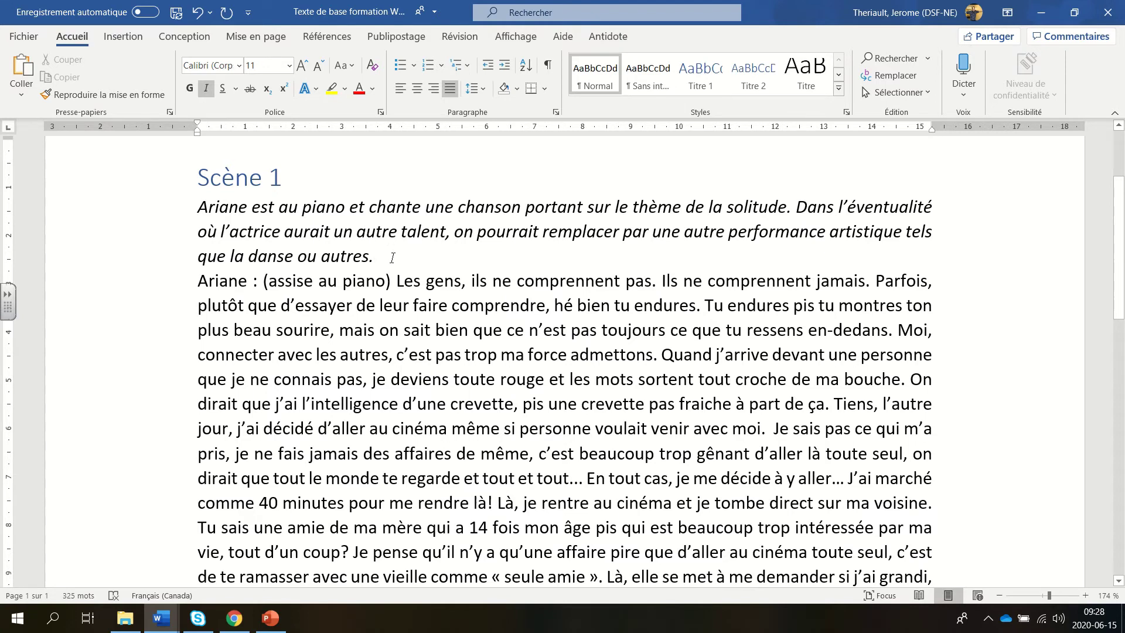
# Step: Split Ariane's monologue into a new paragraph starting at "Quand j'arrive devant une personne"
pyautogui.click(726, 374)
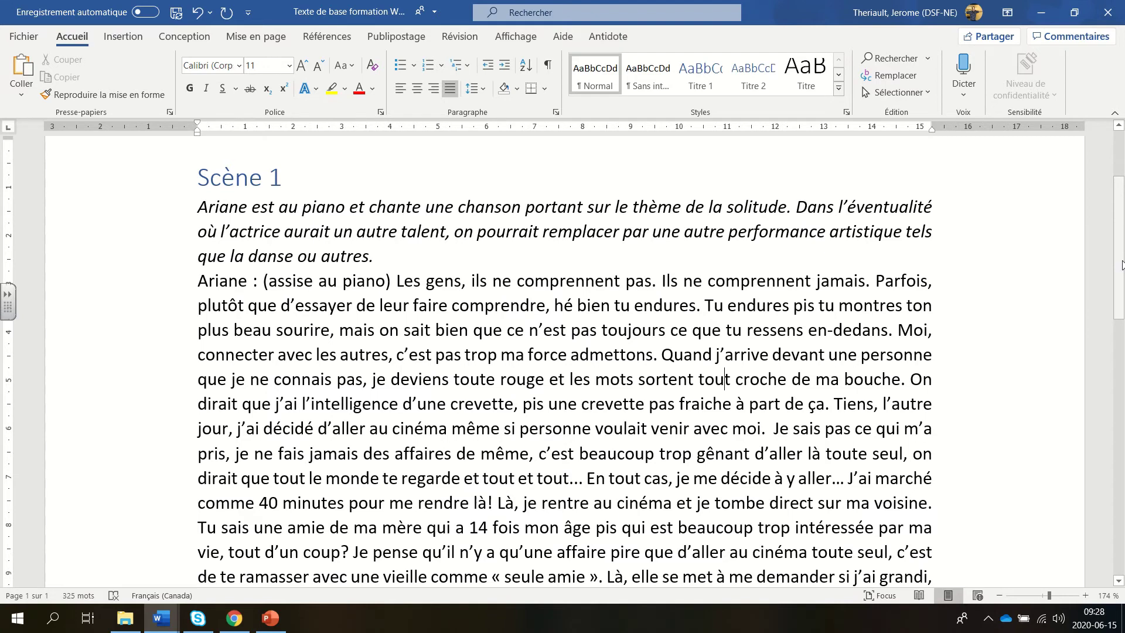
pyautogui.moveTo(1122, 264); pyautogui.dragTo(1121, 300)
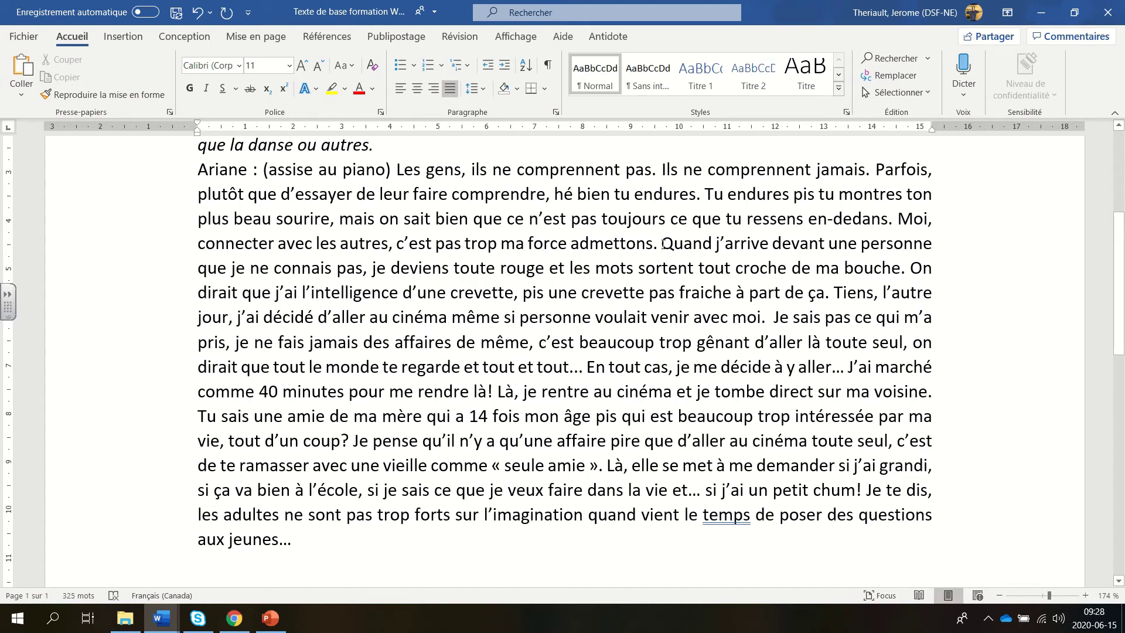
pyautogui.click(663, 243)
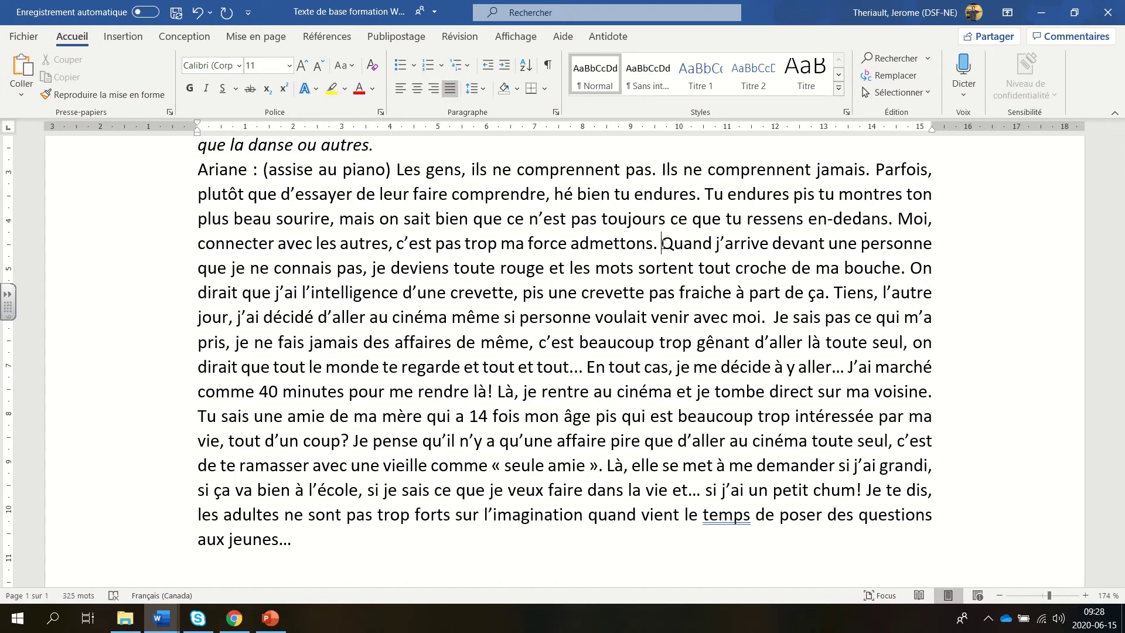
pyautogui.press('Return')
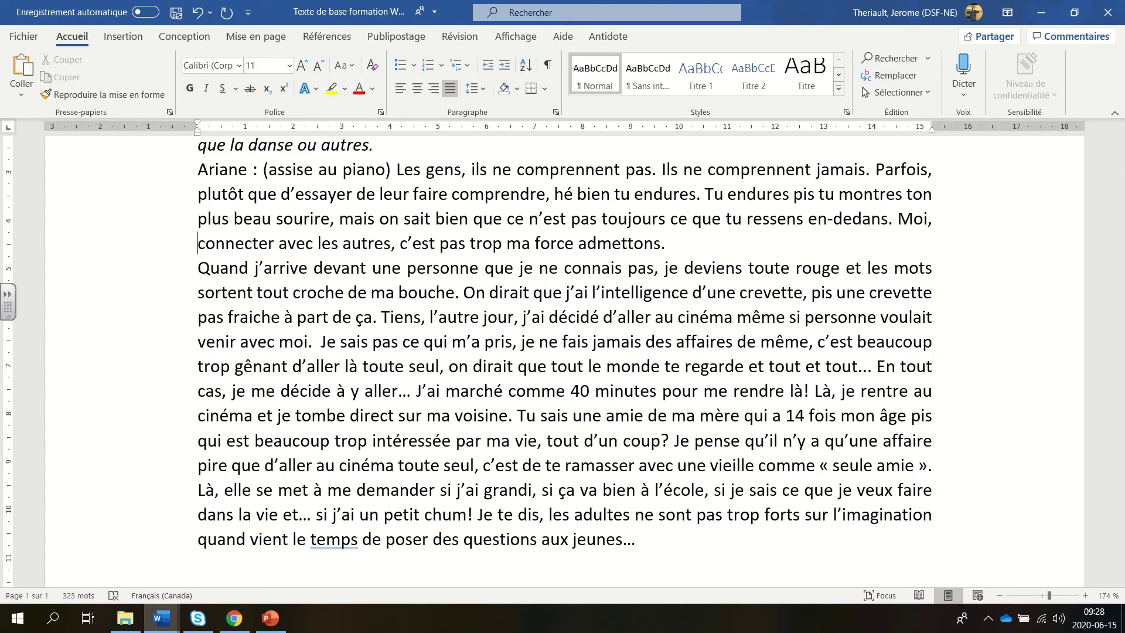
pyautogui.press('Down')
pyautogui.press('Up')
pyautogui.press('Down')
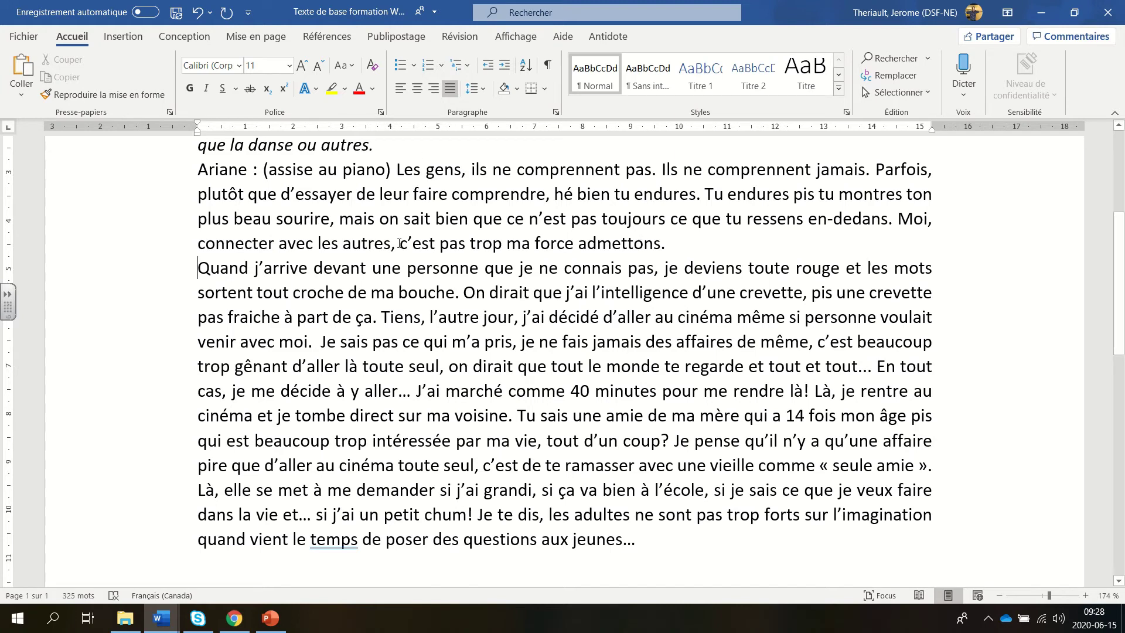
# Step: Set the spacing after Ariane's first monologue paragraph to 12 pt
pyautogui.moveTo(687, 245); pyautogui.dragTo(206, 175)
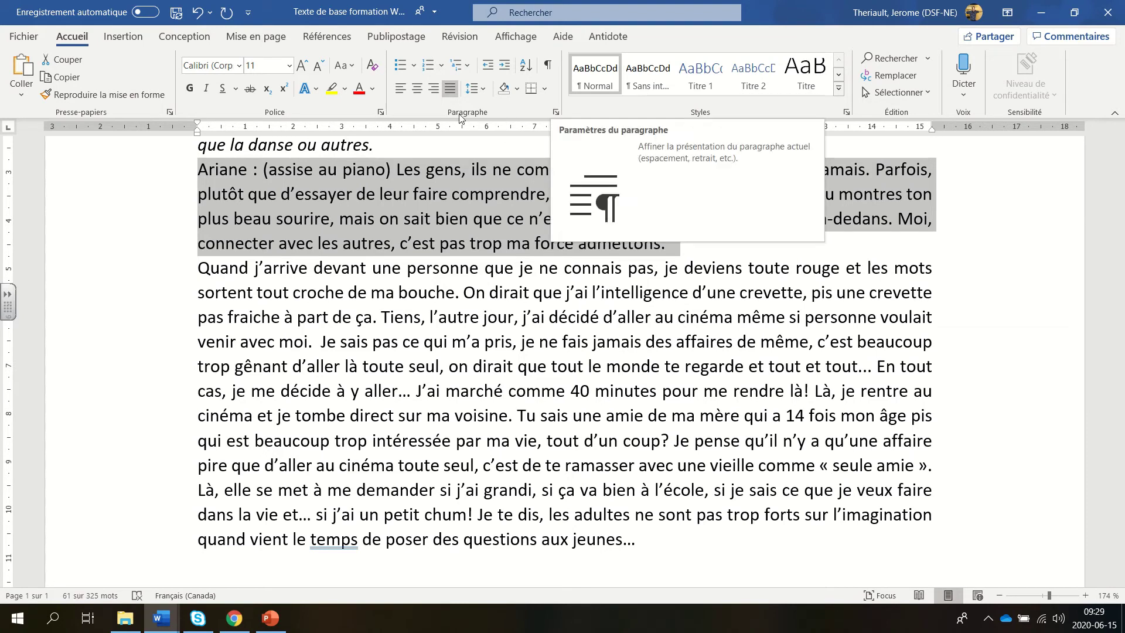
pyautogui.click(555, 113)
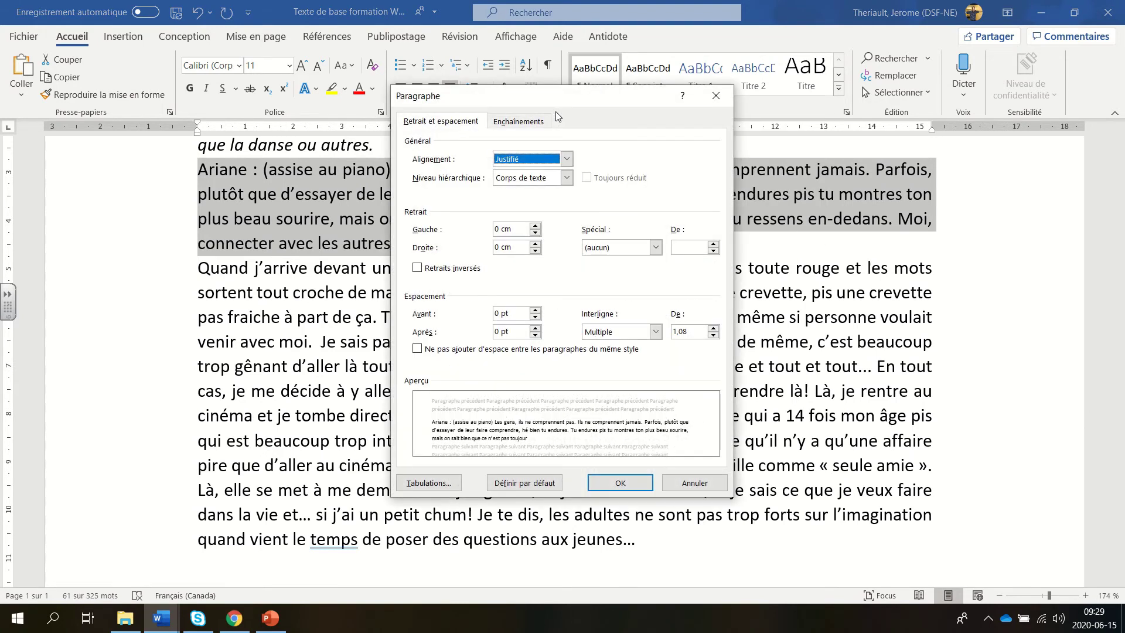
pyautogui.click(536, 328)
pyautogui.click(535, 328)
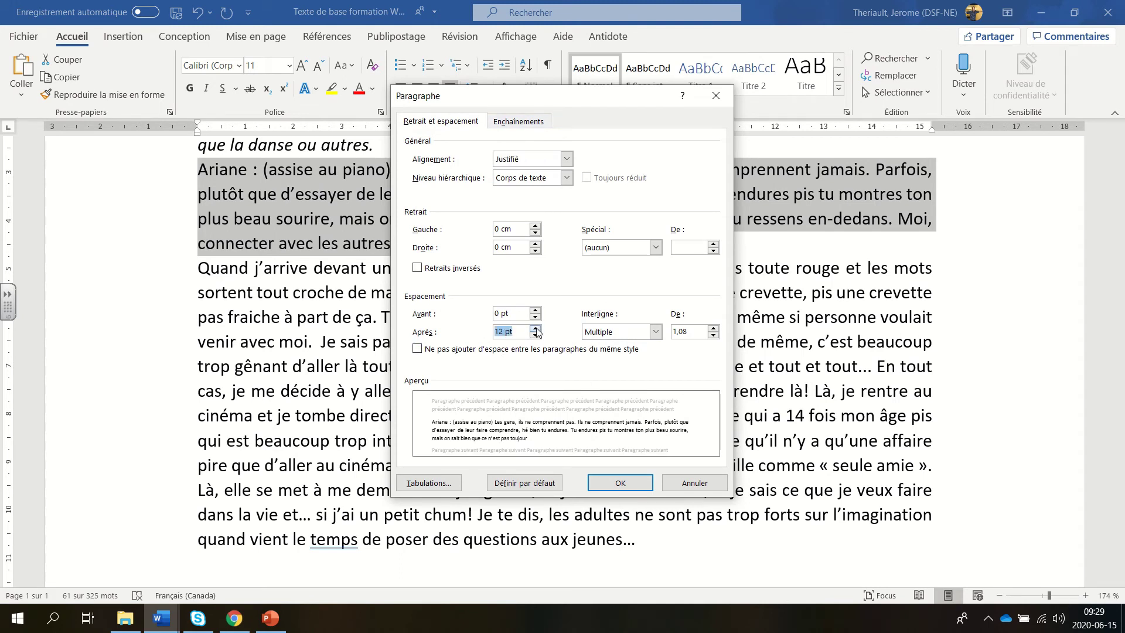
pyautogui.click(623, 486)
pyautogui.click(596, 261)
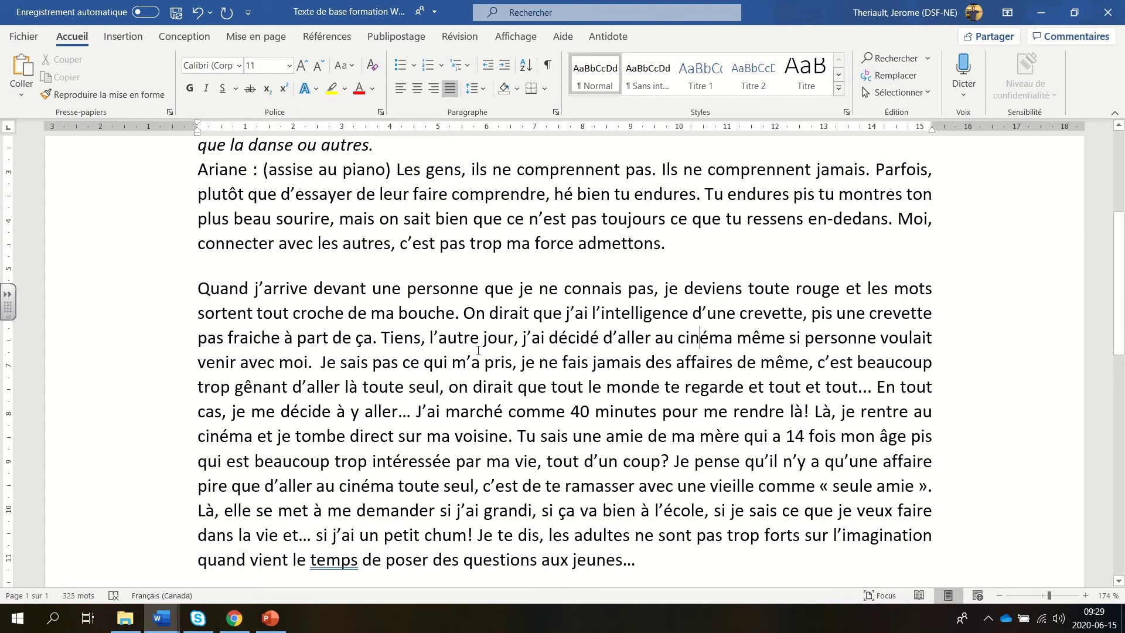
# Step: Start a new paragraph at "J'ai marché comme 40 minutes" and set 12 pt spacing after the "Quand j'arrive" paragraph
pyautogui.click(416, 411)
pyautogui.press('Return')
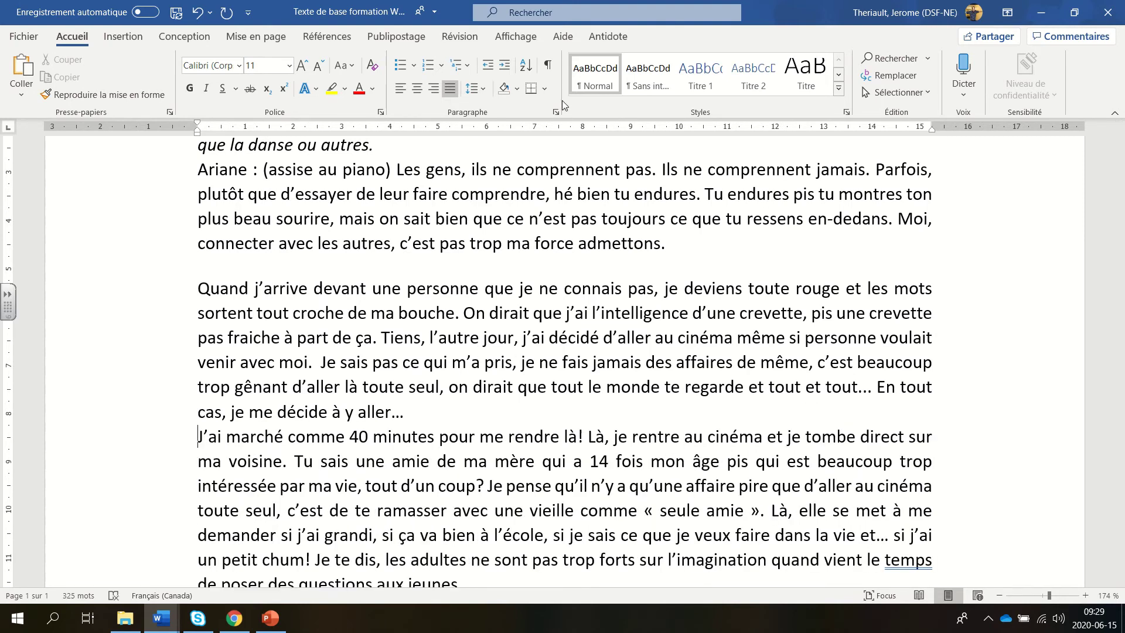
pyautogui.tripleClick(345, 336)
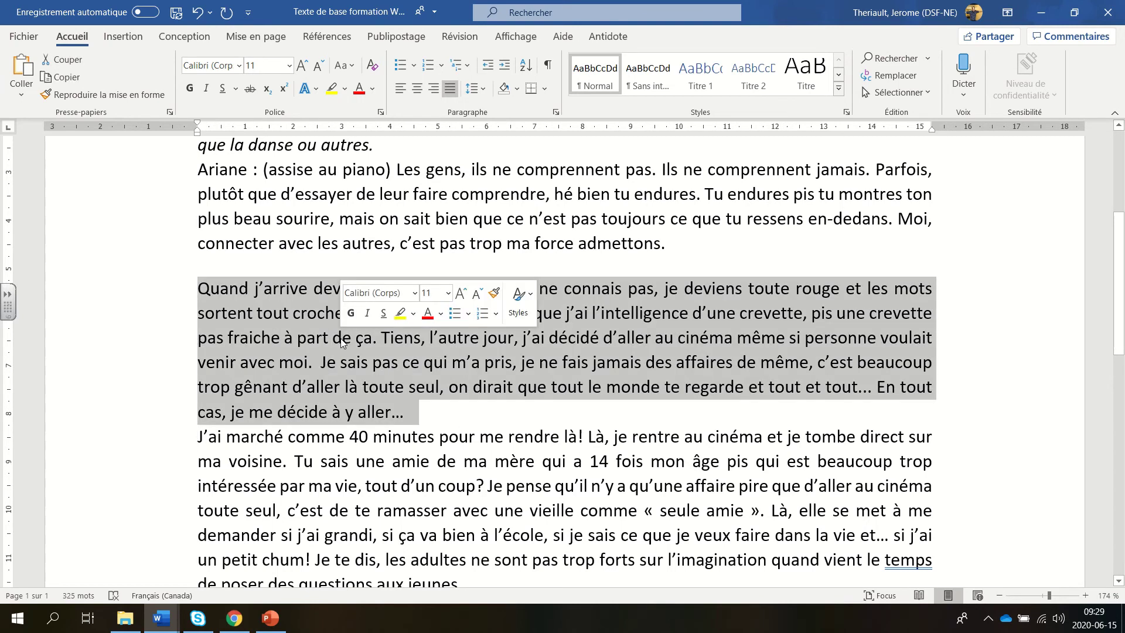
pyautogui.click(556, 112)
pyautogui.click(534, 328)
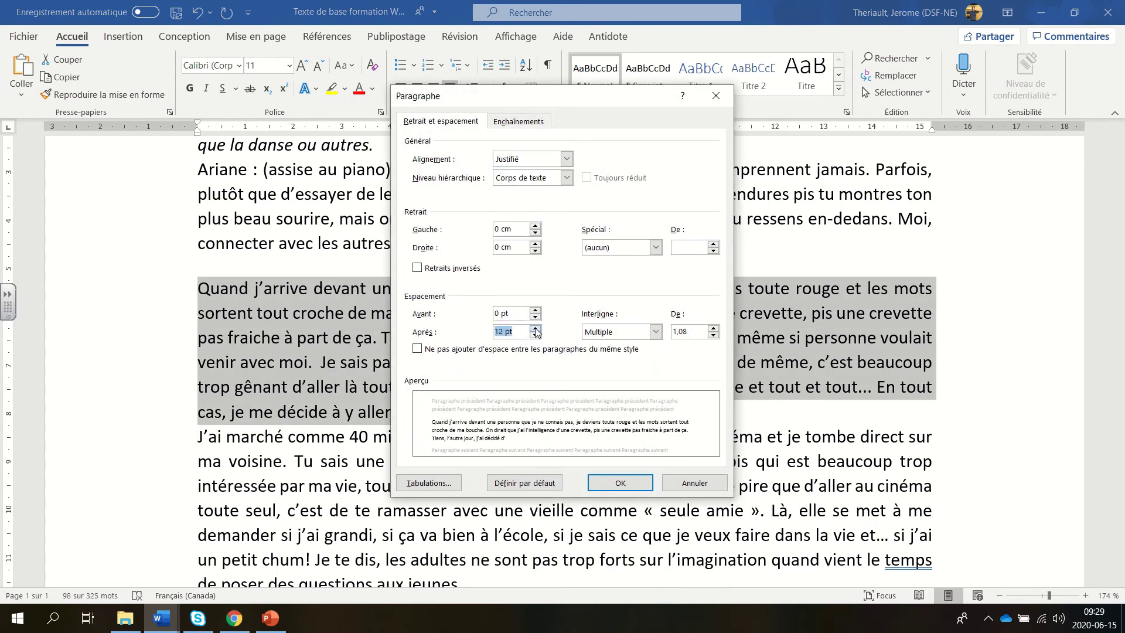
pyautogui.click(534, 329)
pyautogui.click(620, 483)
pyautogui.click(462, 423)
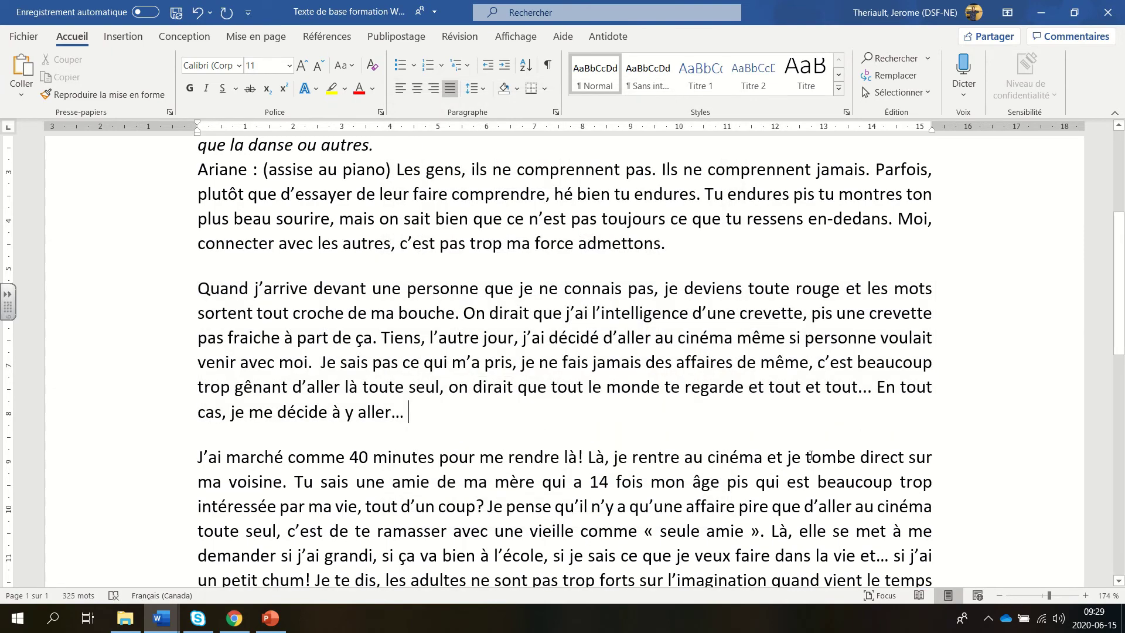
# Step: Italicize the words "assise au piano" inside the parentheses of Ariane's first line
pyautogui.moveTo(1120, 285)
pyautogui.mouseDown()
pyautogui.moveTo(1122, 415)
pyautogui.moveTo(1123, 222)
pyautogui.moveTo(1123, 288)
pyautogui.moveTo(1123, 275)
pyautogui.mouseUp()
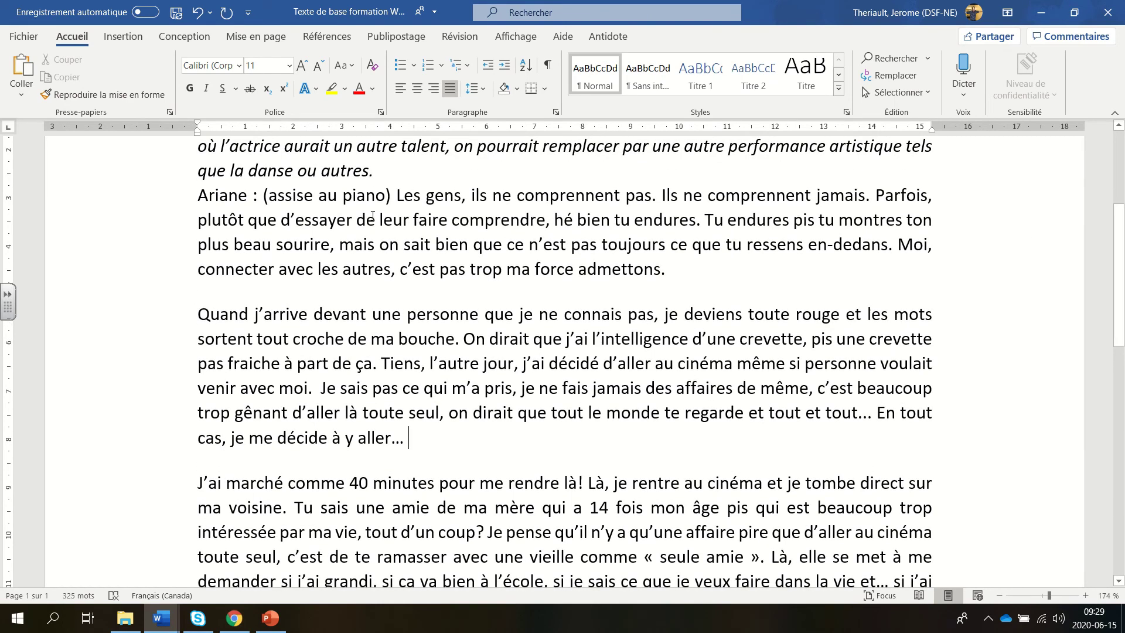
pyautogui.moveTo(385, 196); pyautogui.dragTo(299, 201)
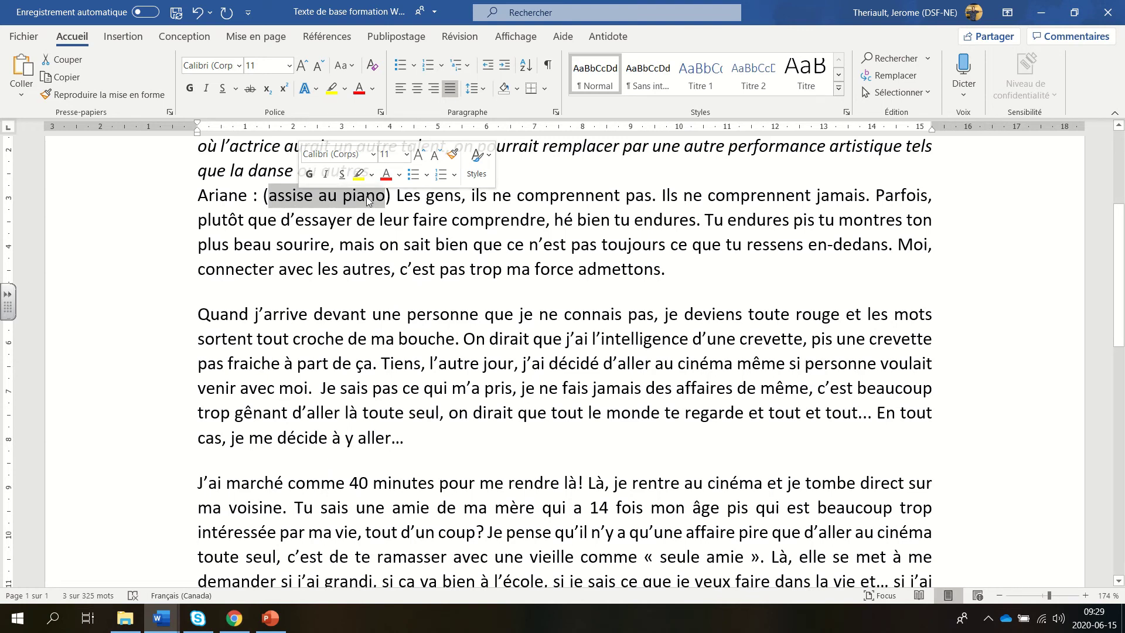
pyautogui.click(326, 175)
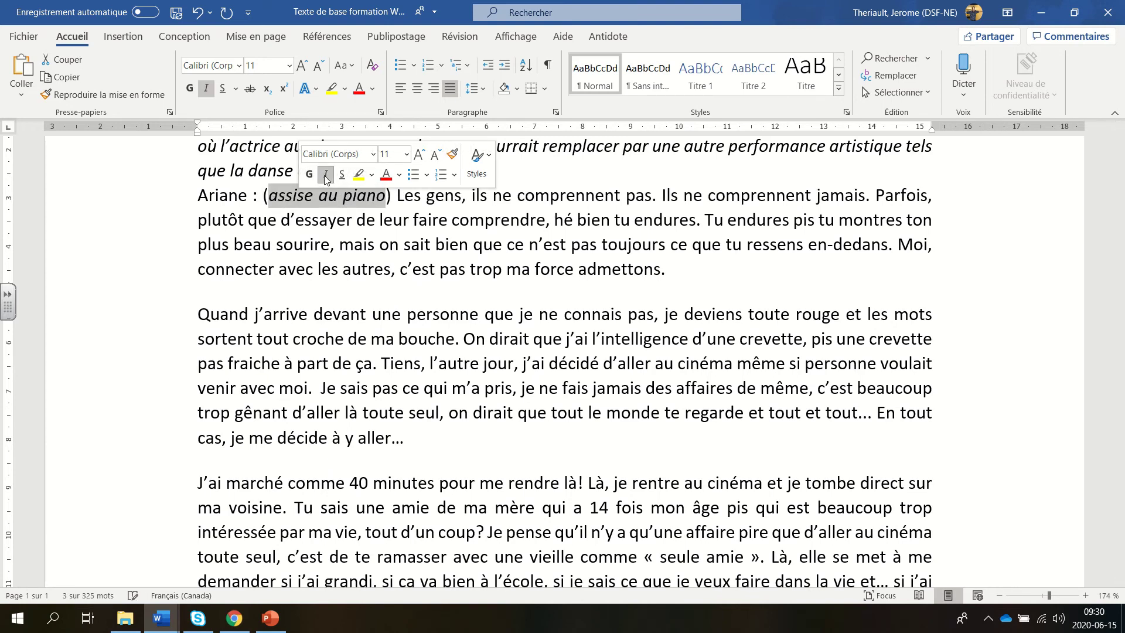
# Step: Break the first paragraph of Ariane's monologue at each line end, before "plutôt", "plus" and "connecter"
pyautogui.click(503, 315)
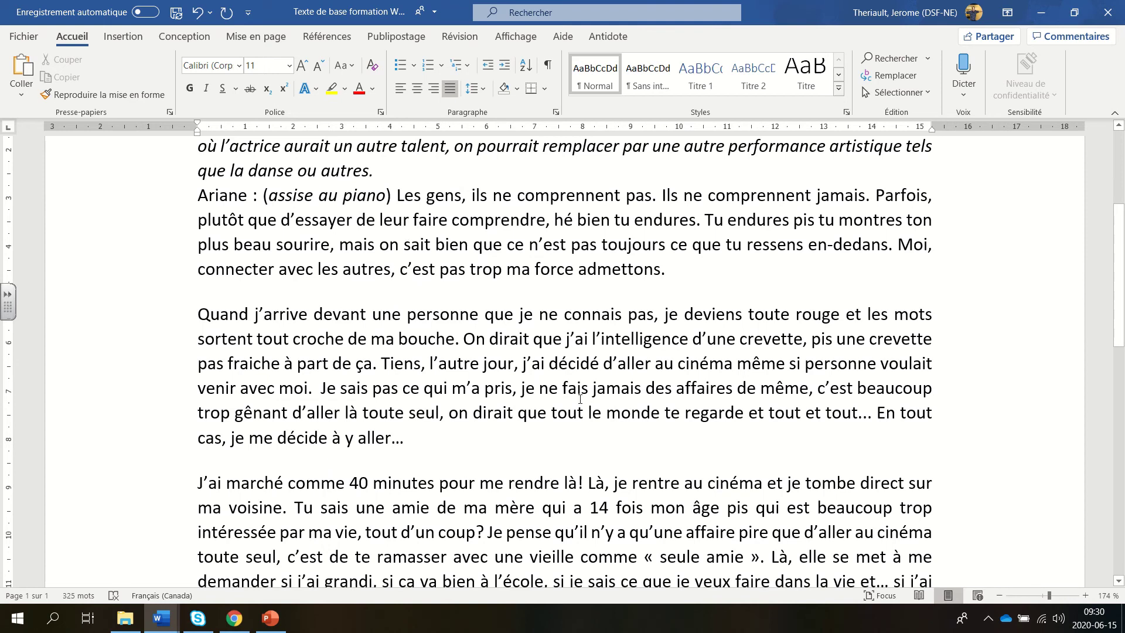
pyautogui.moveTo(1122, 288); pyautogui.dragTo(1121, 260)
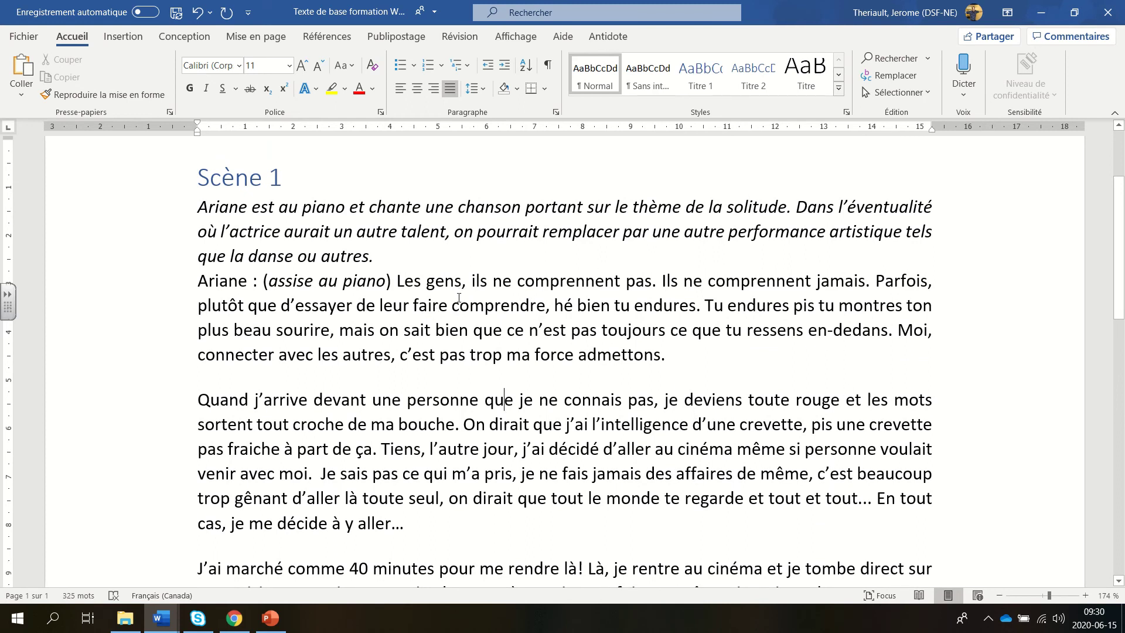
pyautogui.click(936, 283)
pyautogui.press('Return')
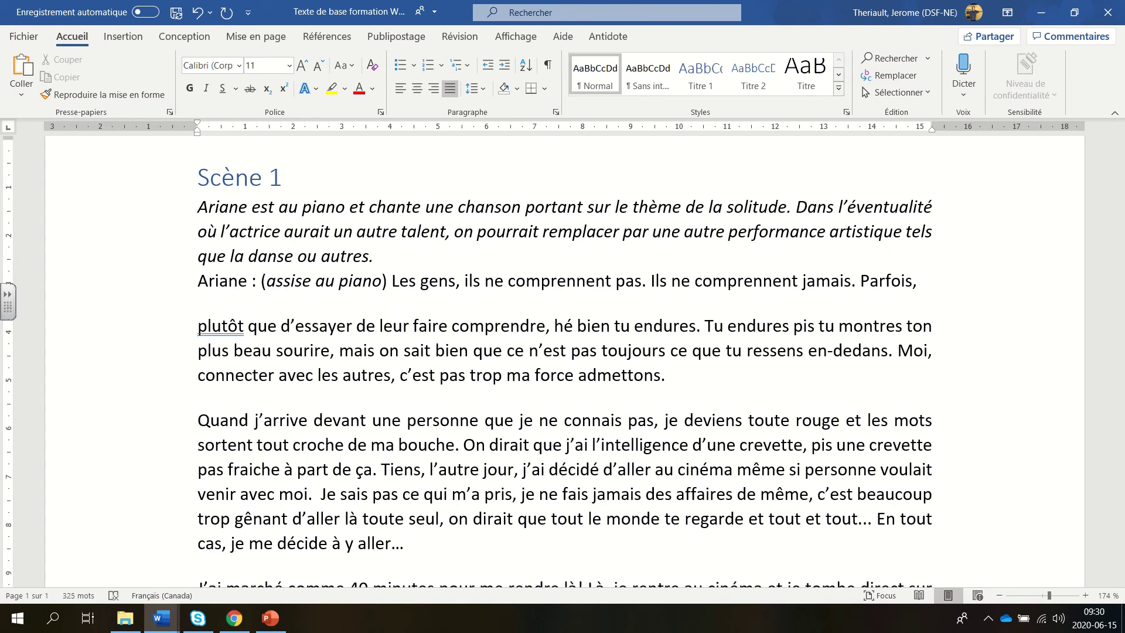
pyautogui.press('Return')
pyautogui.click(198, 397)
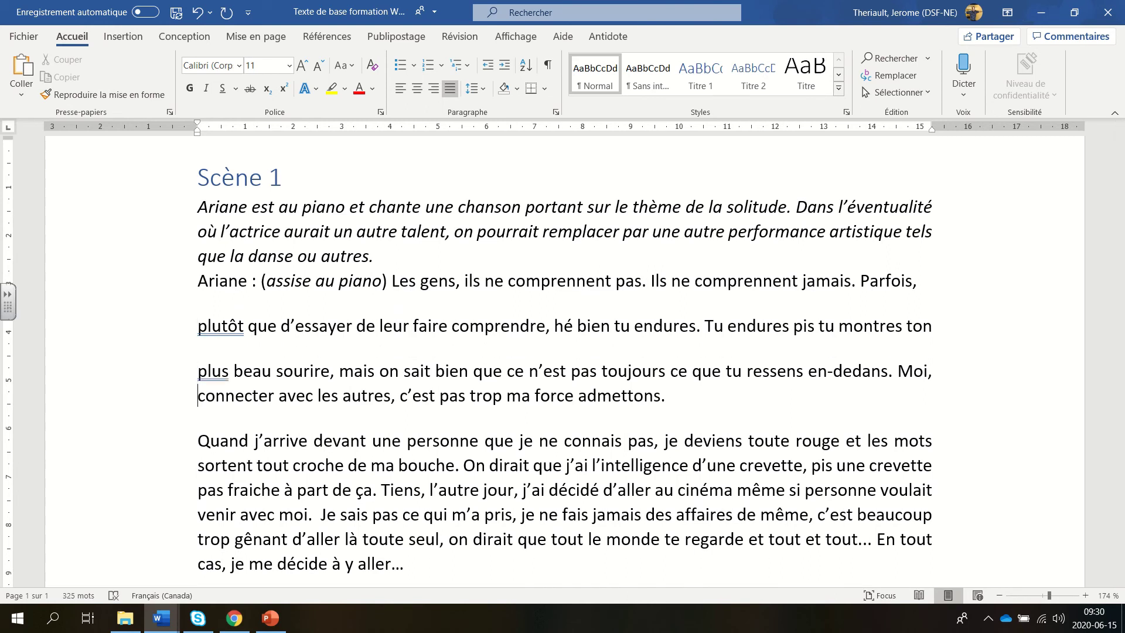
pyautogui.press('Return')
pyautogui.press('Up')
pyautogui.press('Up')
pyautogui.press('Up')
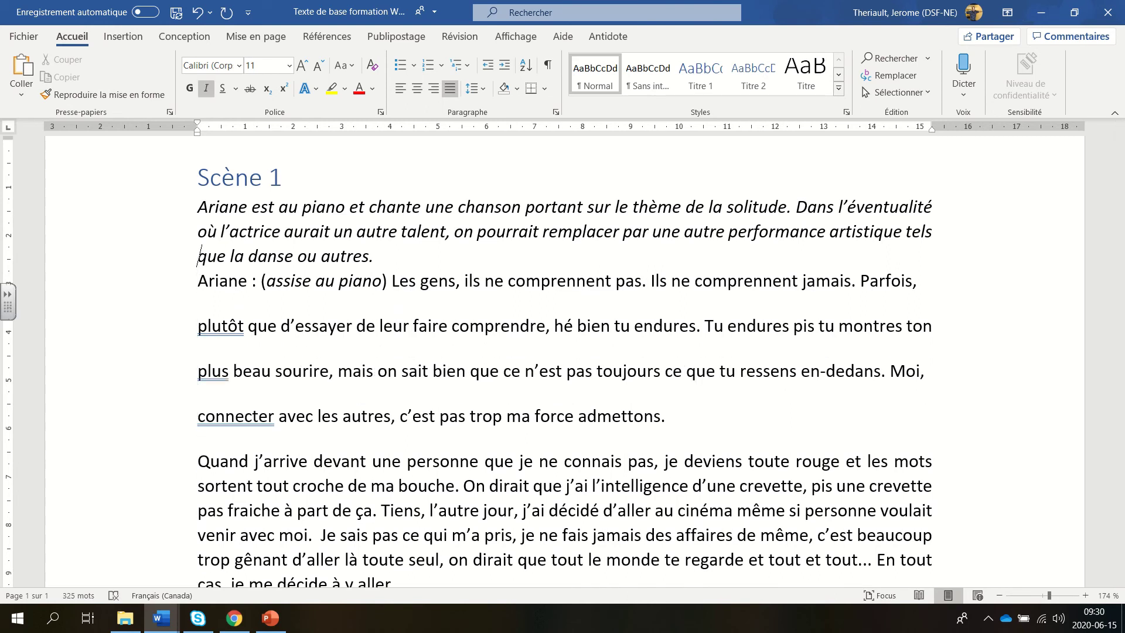
pyautogui.press('Down')
pyautogui.press('Down')
pyautogui.press('Down')
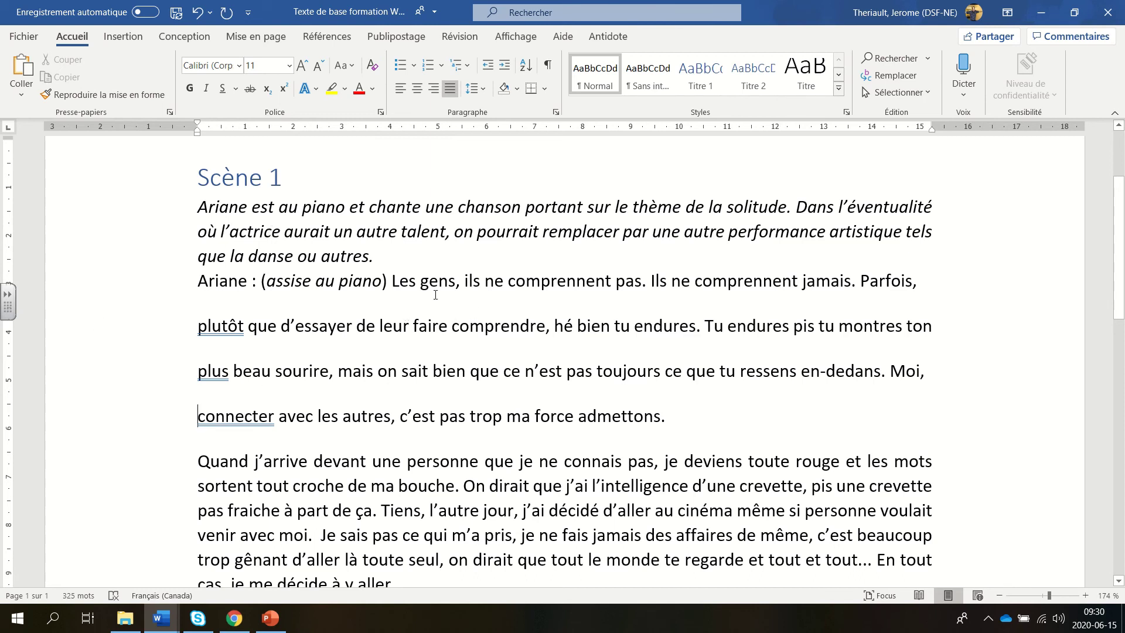
# Step: Remove the paragraph breaks before "connecter", "plus" and "plutôt" to rejoin Ariane's first monologue paragraph
pyautogui.press('BackSpace')
pyautogui.press('Up')
pyautogui.press('BackSpace')
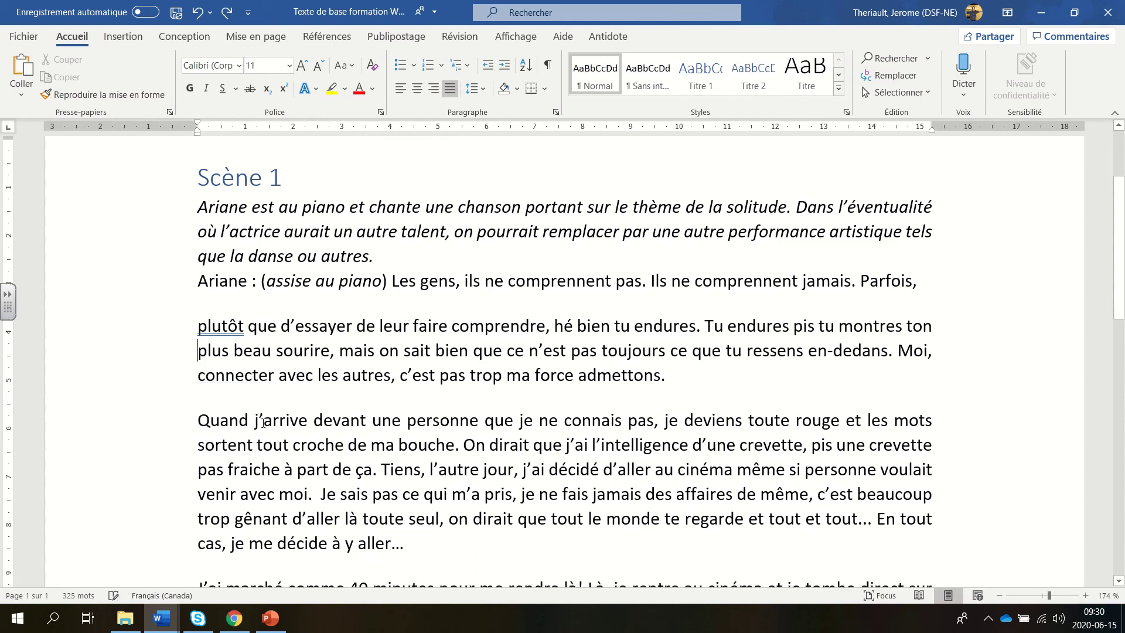
pyautogui.press('Up')
pyautogui.press('BackSpace')
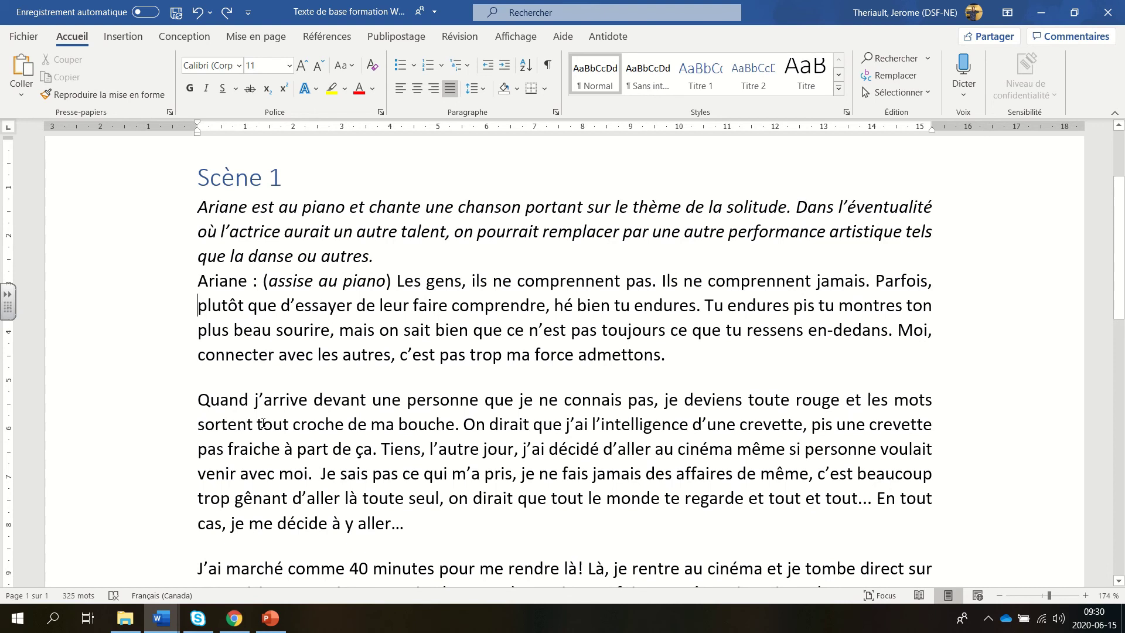
# Step: Set the line spacing of Ariane's entire first monologue paragraph to 2,0
pyautogui.click(699, 359)
pyautogui.tripleClick(593, 309)
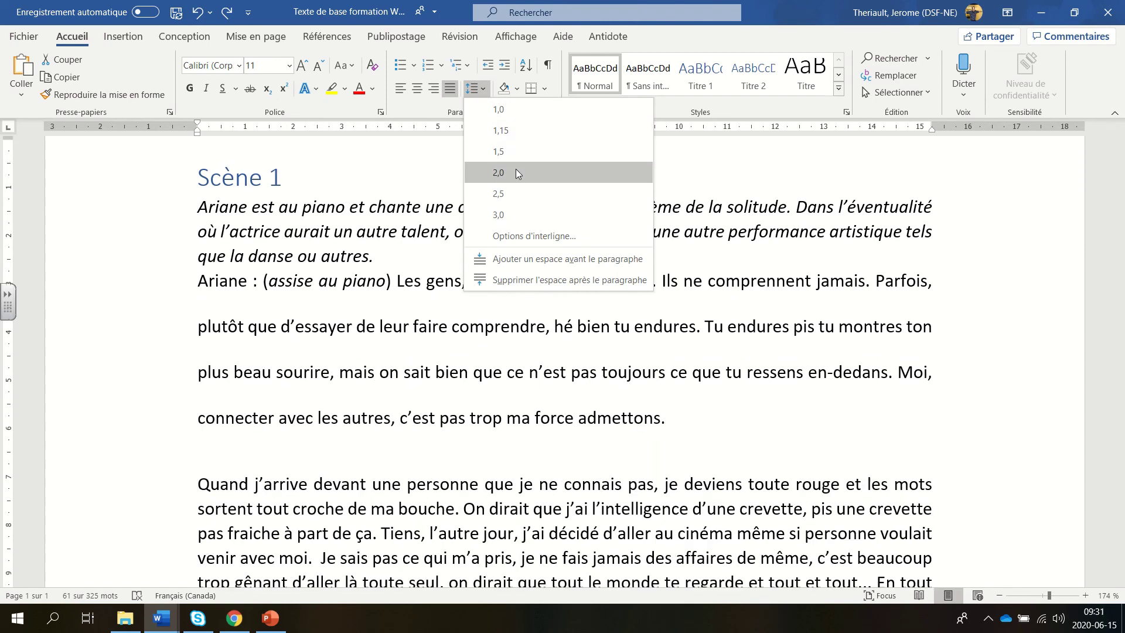
pyautogui.click(516, 172)
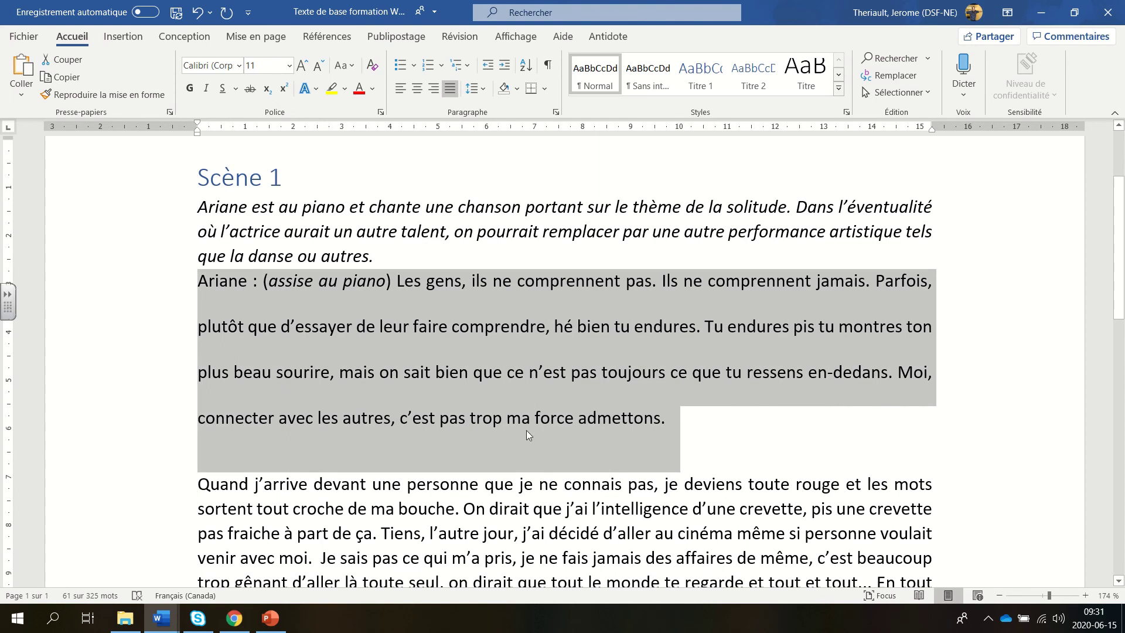
pyautogui.click(619, 404)
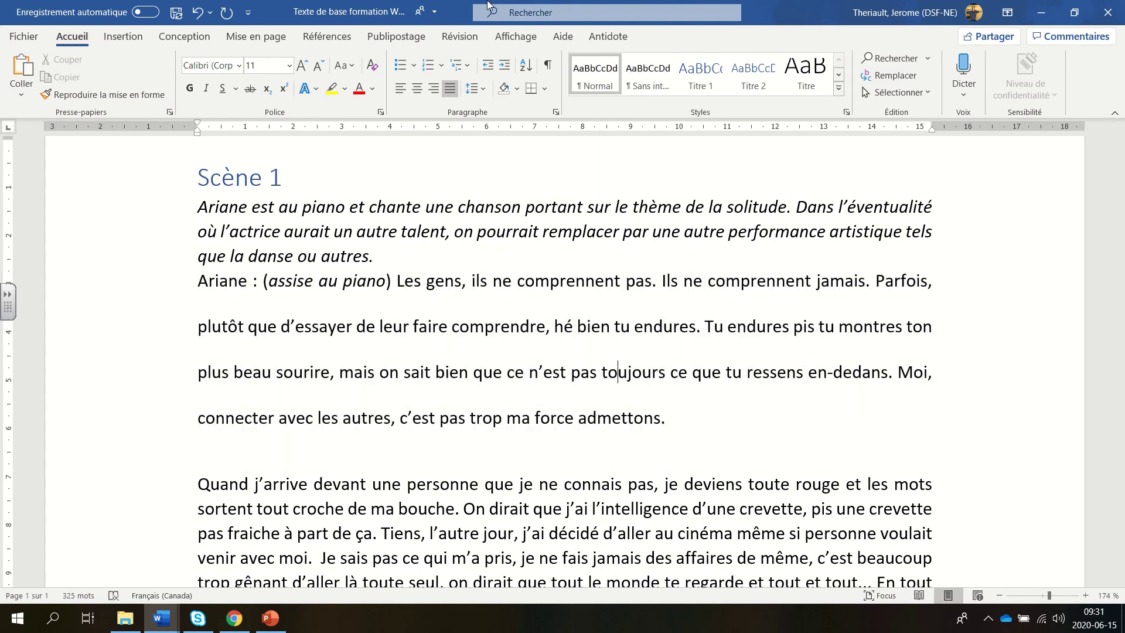
pyautogui.moveTo(495, 5)
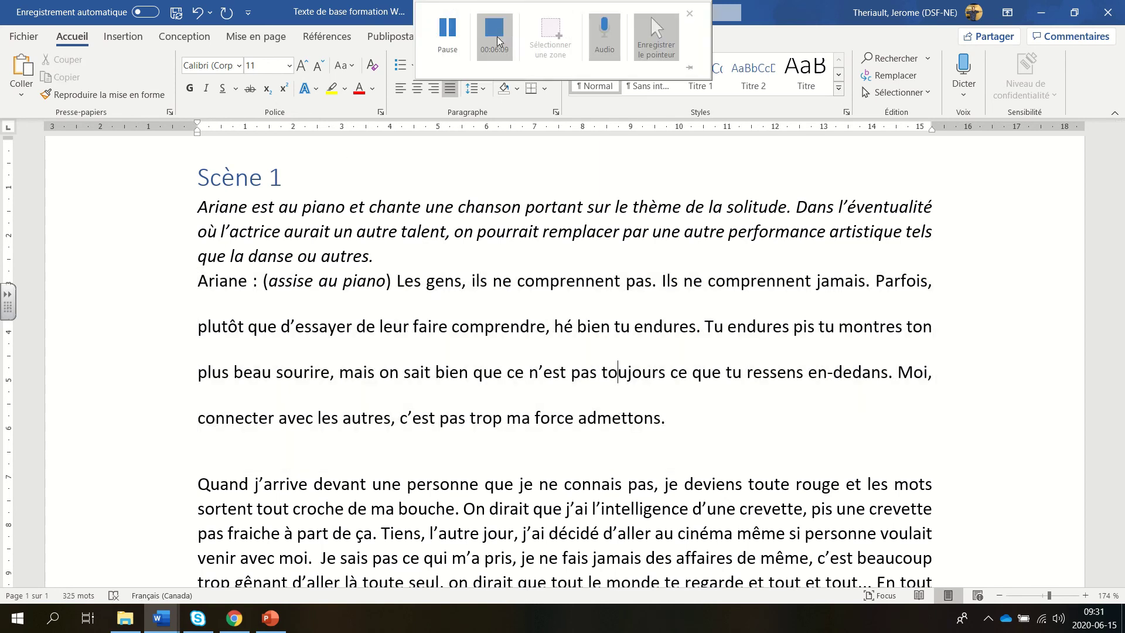